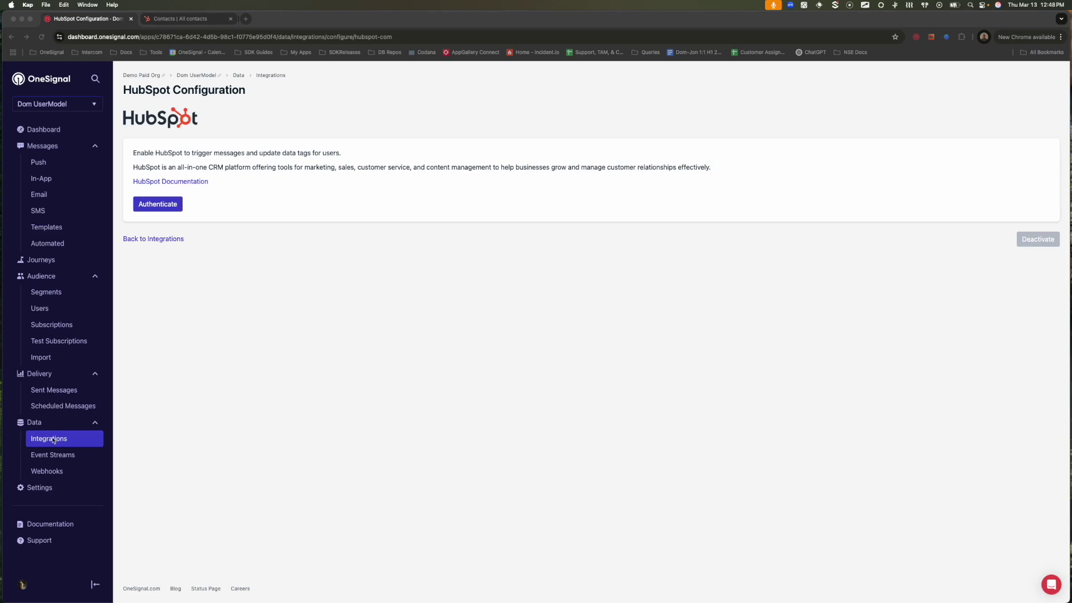
Connect OneSignal's HubSpot integration to the chosen HubSpot account via Authenticate and Choose Account.
{"action": "left_click", "coordinate": [269, 350]}
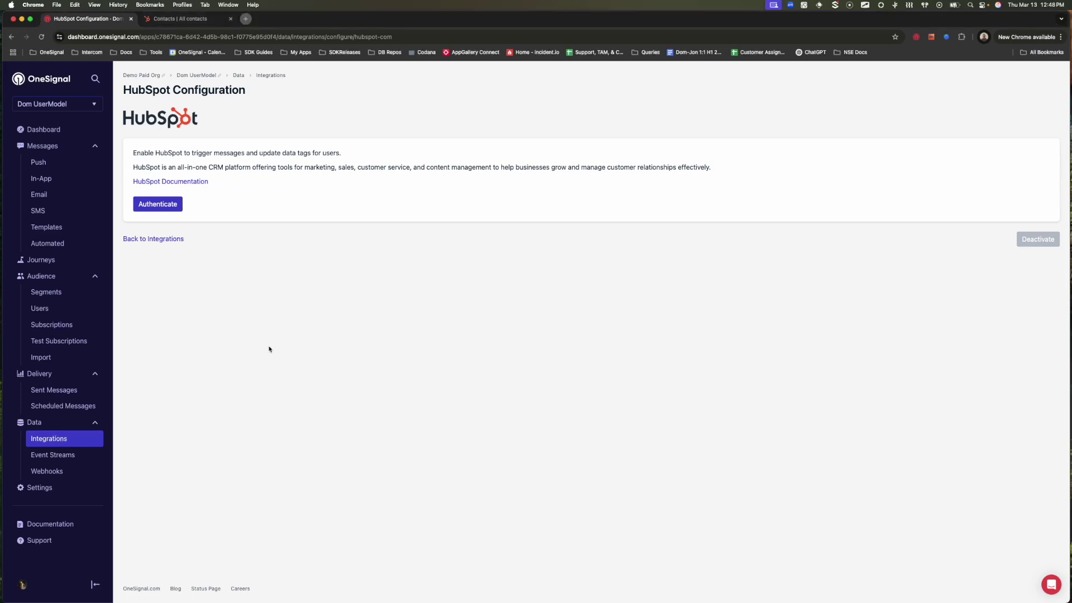
{"action": "left_click", "coordinate": [177, 205]}
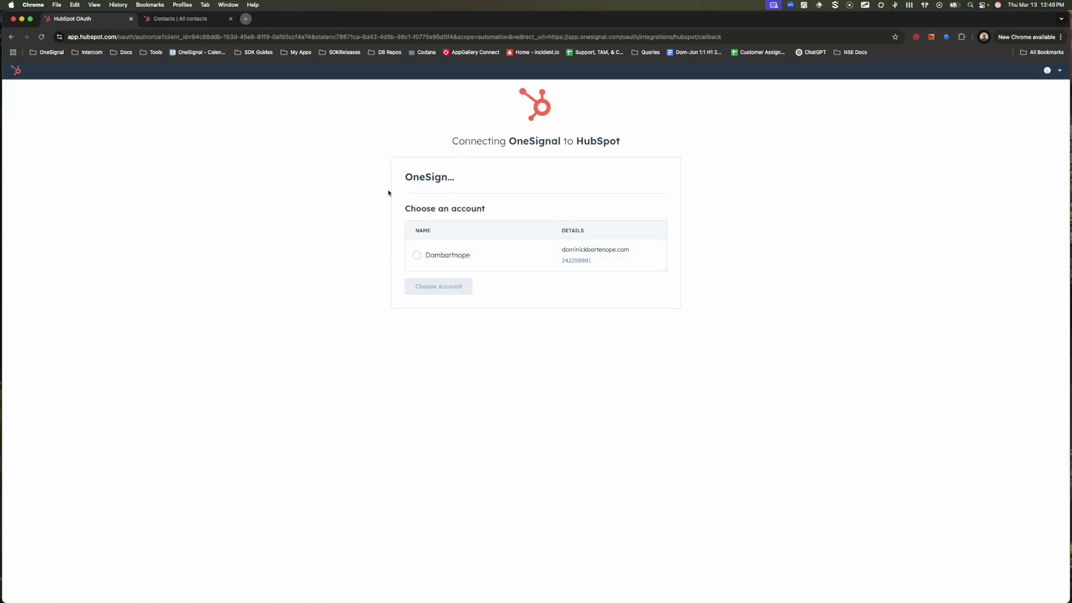
{"action": "left_click", "coordinate": [417, 256]}
{"action": "left_click", "coordinate": [437, 290]}
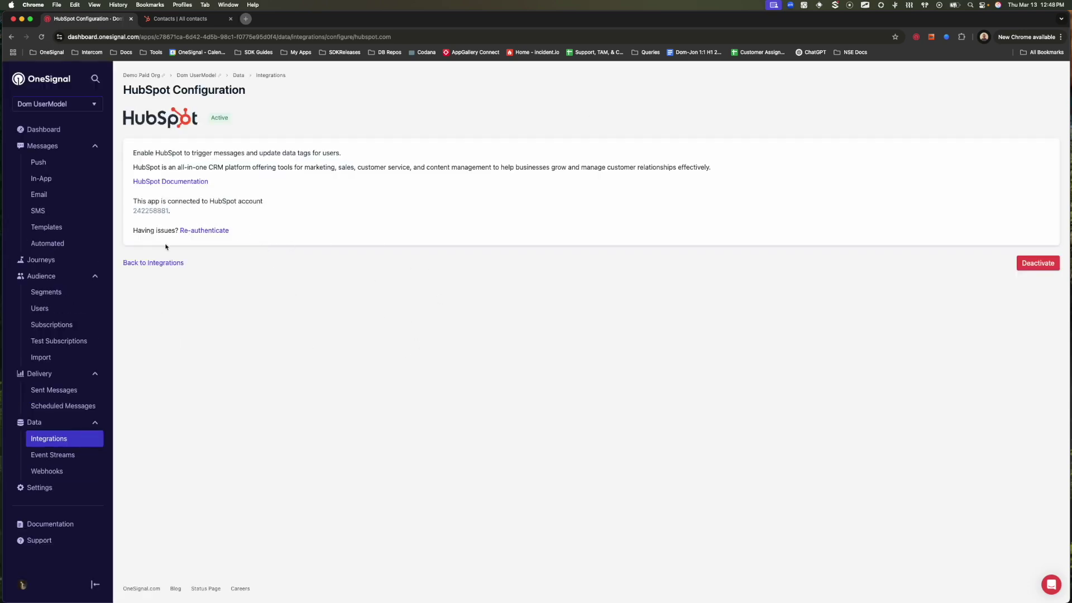
Give the subscribed Simulator iPhone user the External ID newhubspotintegration.
{"action": "left_click", "coordinate": [79, 326]}
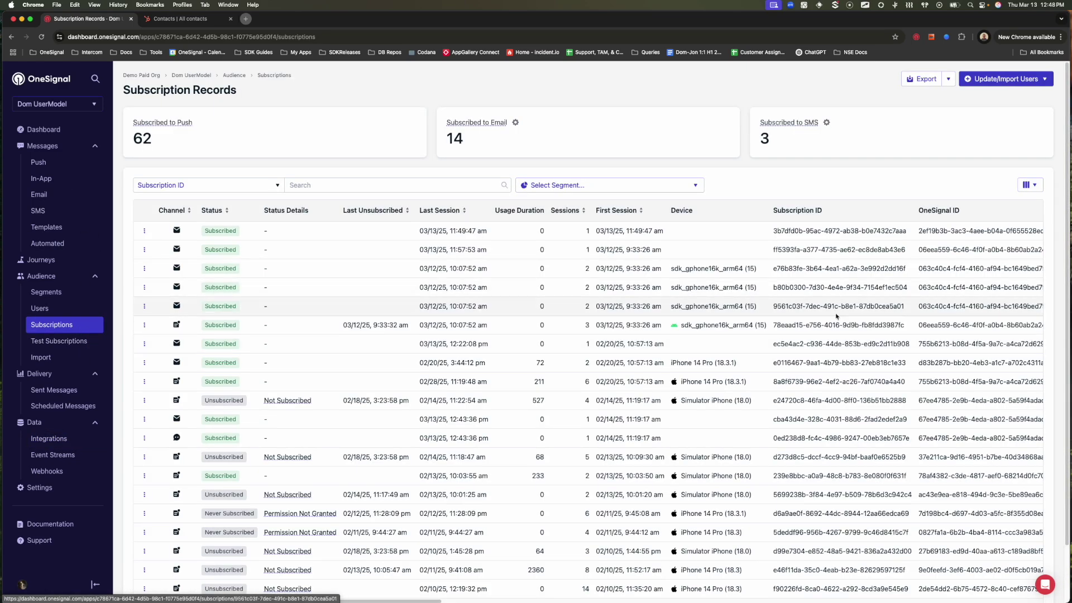
{"action": "scroll", "coordinate": [842, 333], "scroll_direction": "right", "scroll_amount": 5}
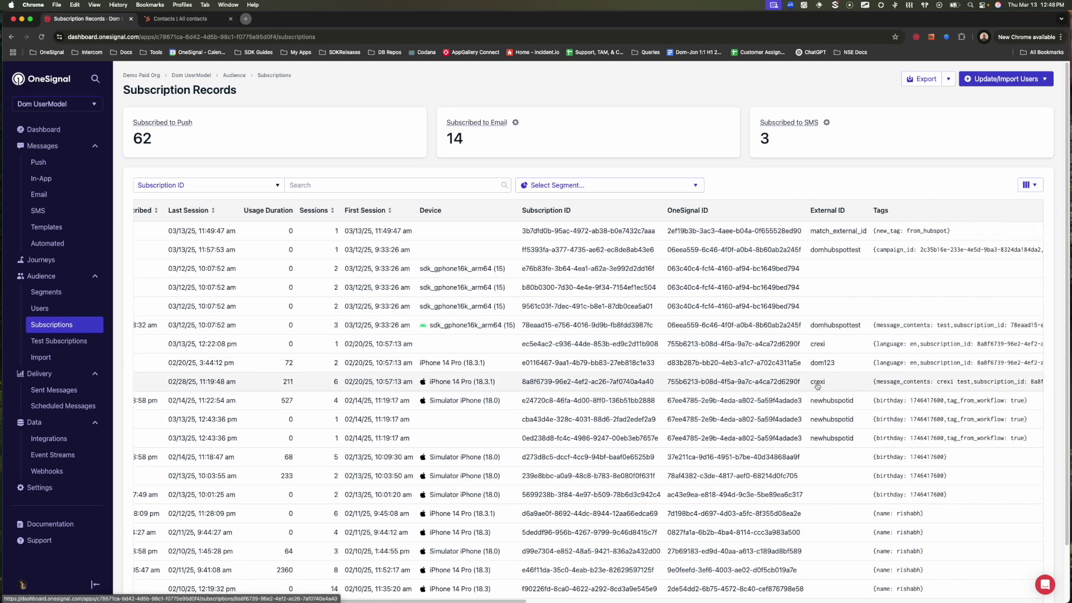
{"action": "scroll", "coordinate": [508, 480], "scroll_direction": "left", "scroll_amount": 5}
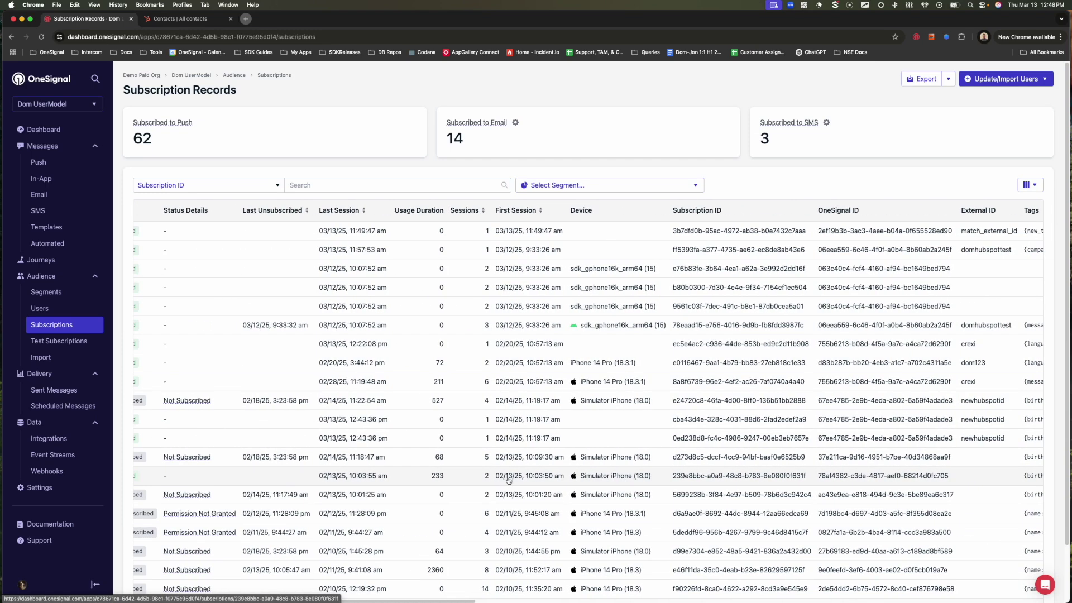
{"action": "scroll", "coordinate": [508, 480], "scroll_direction": "left", "scroll_amount": 1}
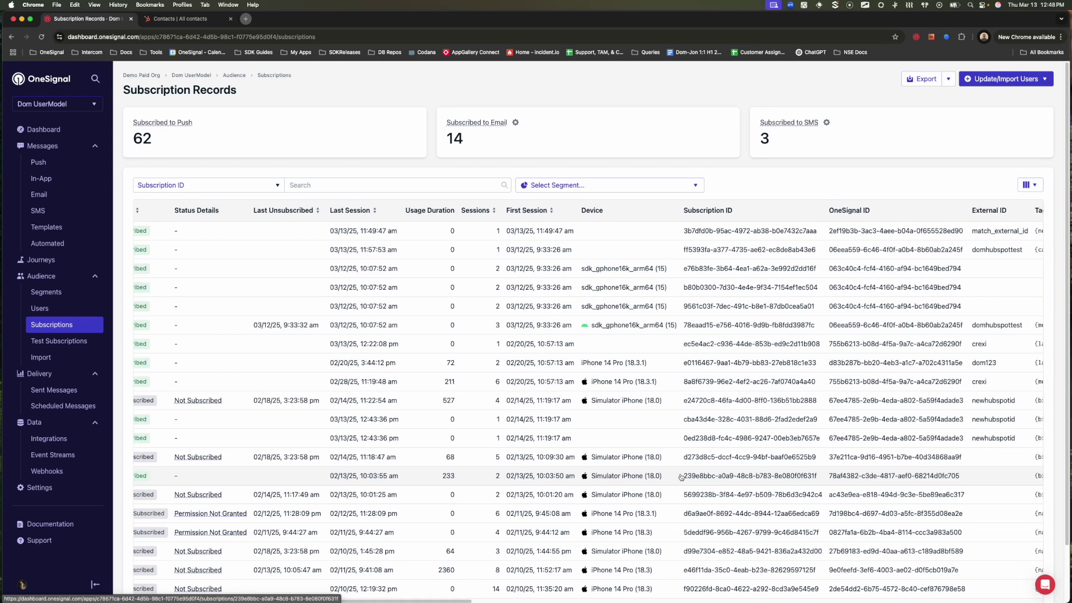
{"action": "scroll", "coordinate": [681, 476], "scroll_direction": "right", "scroll_amount": 3}
{"action": "left_click", "coordinate": [787, 476]}
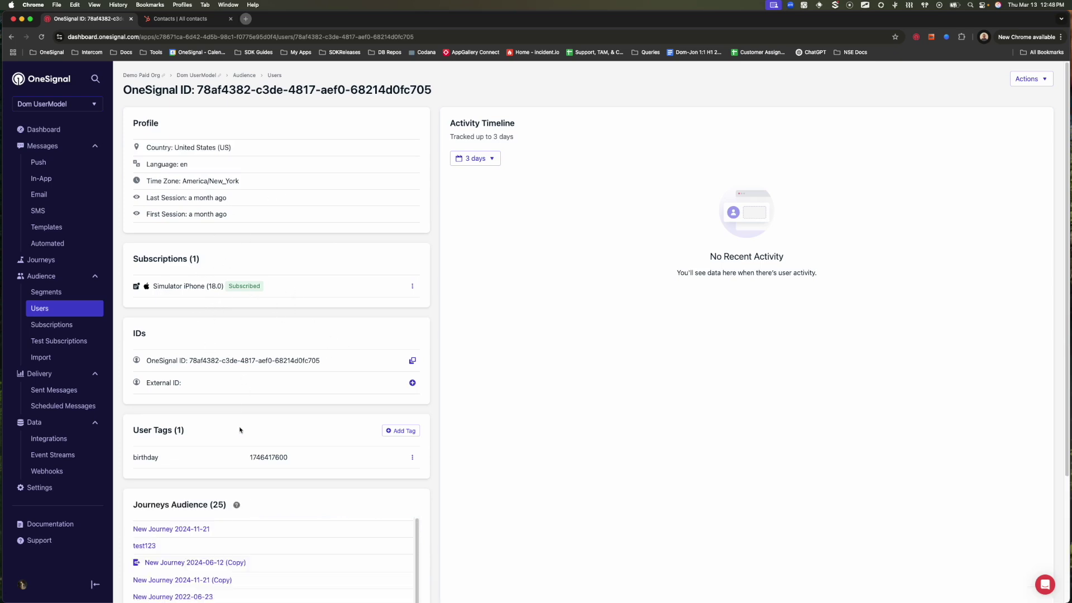
{"action": "left_click", "coordinate": [413, 383]}
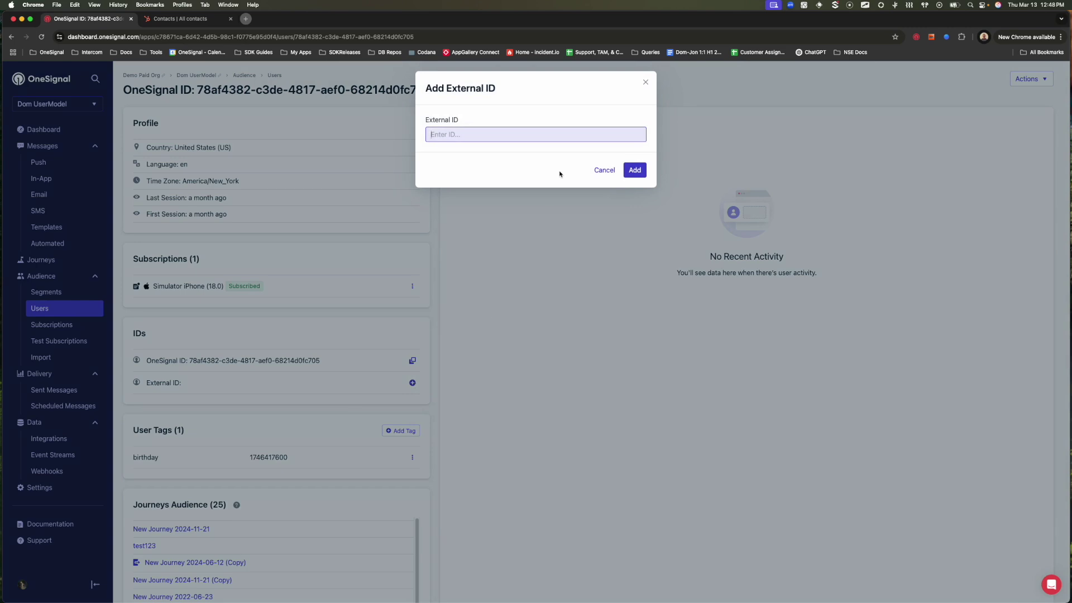
{"action": "type", "text": "newhubspotintegration"}
{"action": "left_click", "coordinate": [637, 170]}
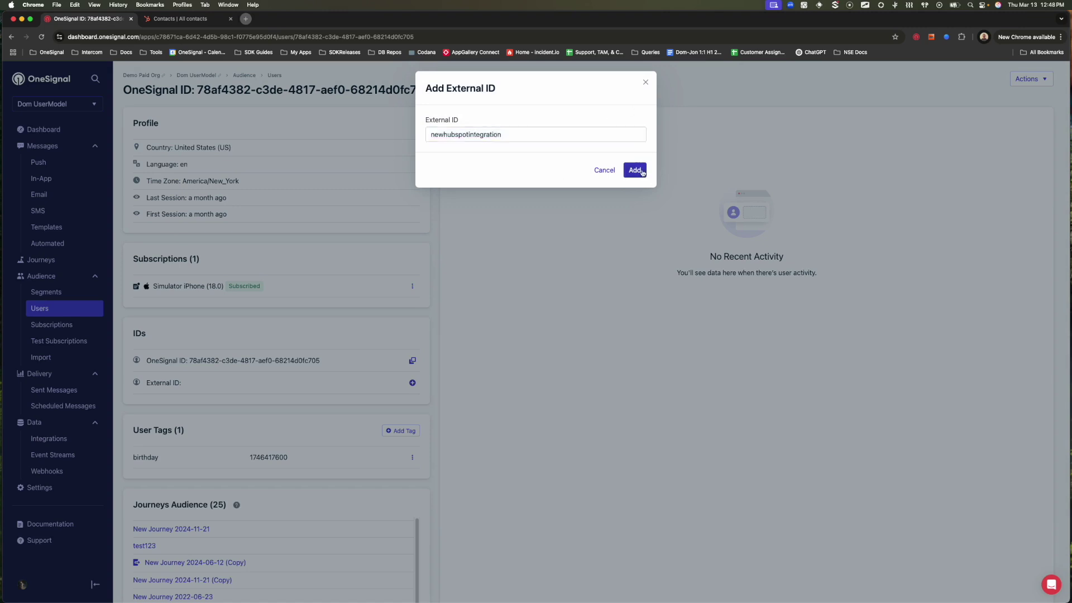
Copy the new External ID newhubspotintegration to the clipboard.
{"action": "left_click_drag", "start_coordinate": [267, 384], "coordinate": [183, 384]}
{"action": "right_click", "coordinate": [197, 384]}
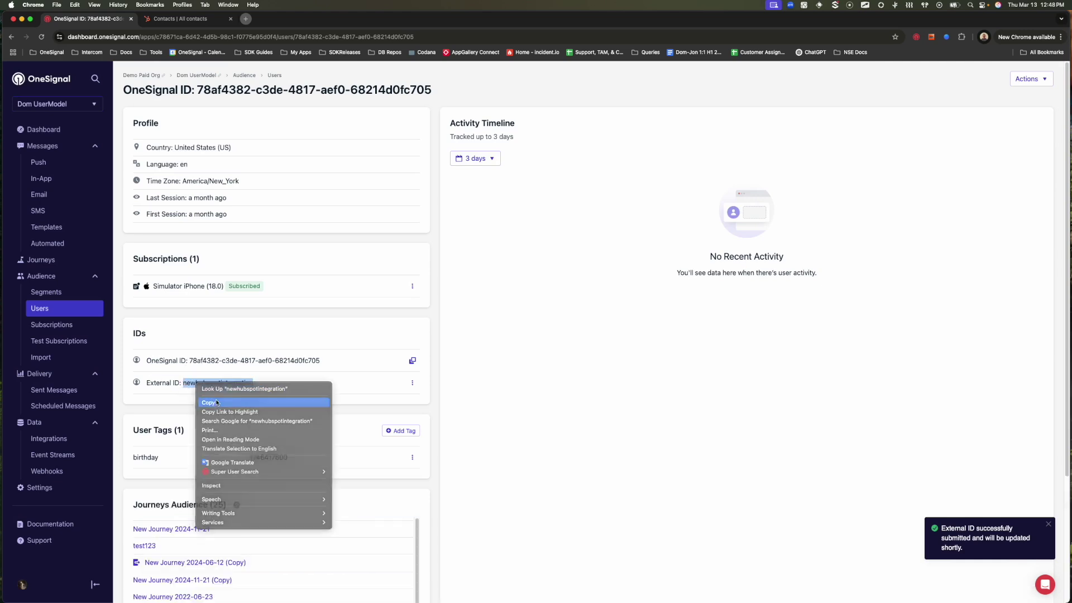
{"action": "left_click", "coordinate": [209, 403]}
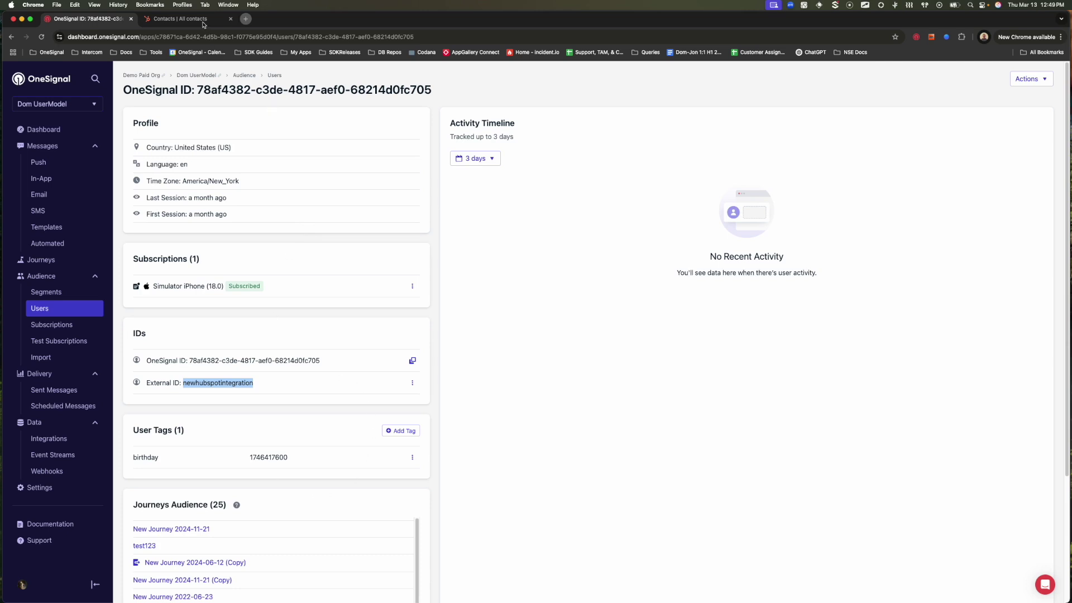
{"action": "left_click", "coordinate": [180, 19]}
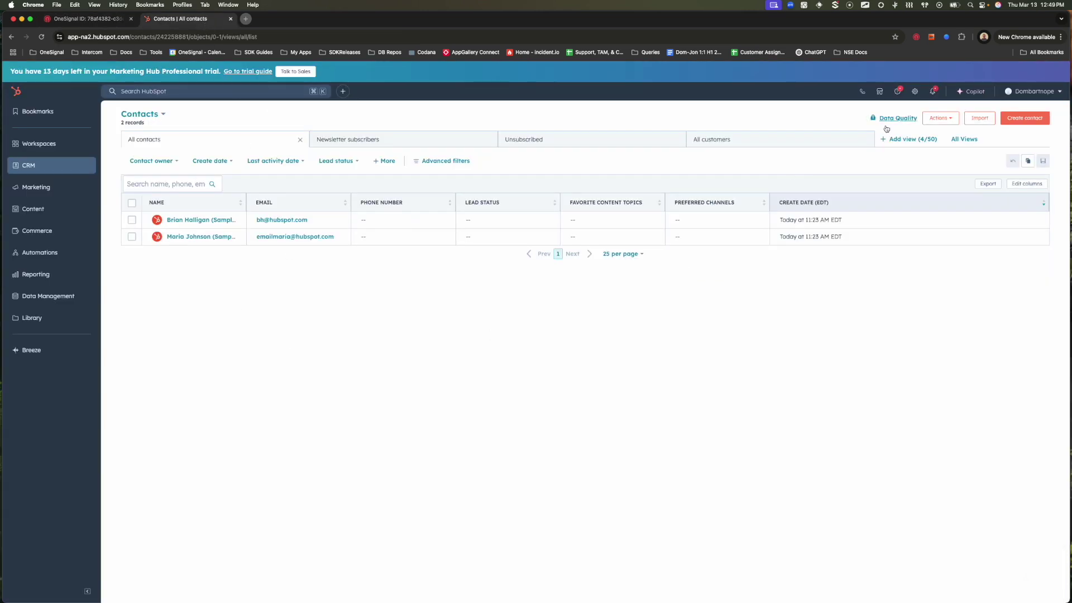
{"action": "left_click", "coordinate": [1021, 119]}
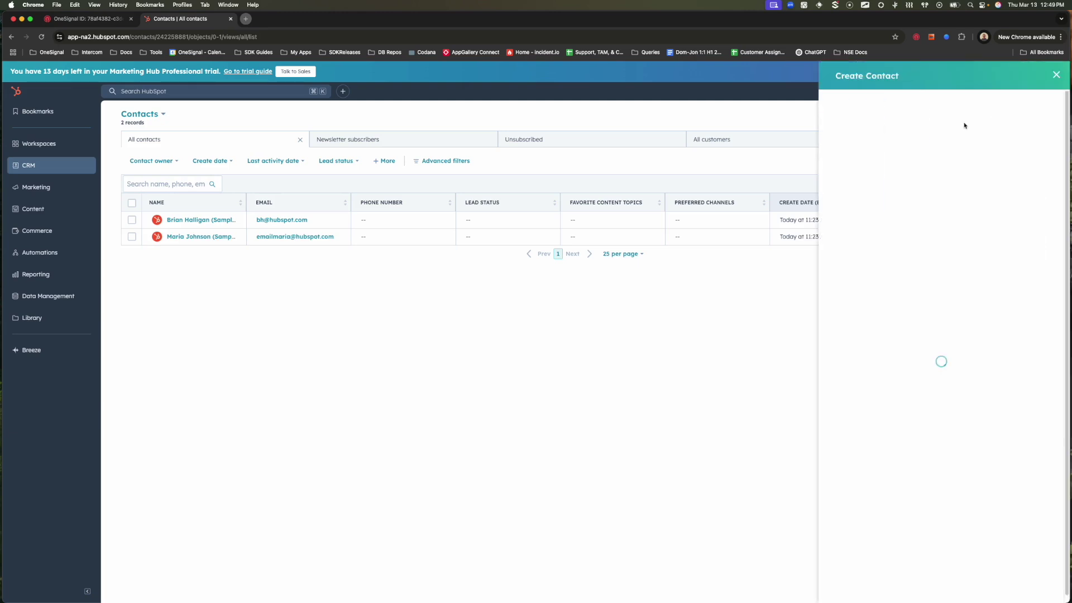
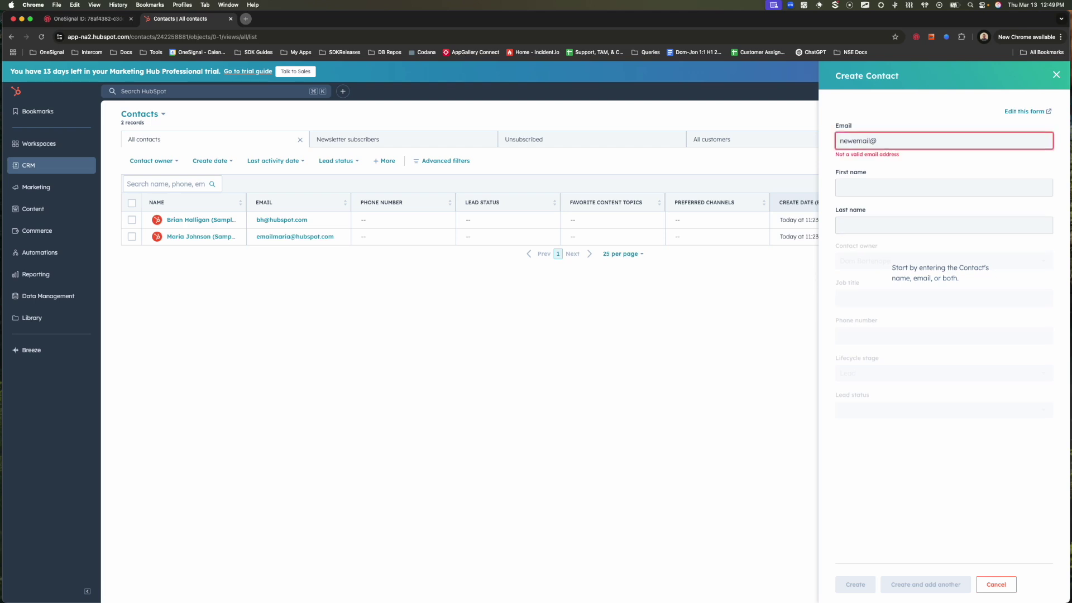
{"action": "key", "text": "Tab"}
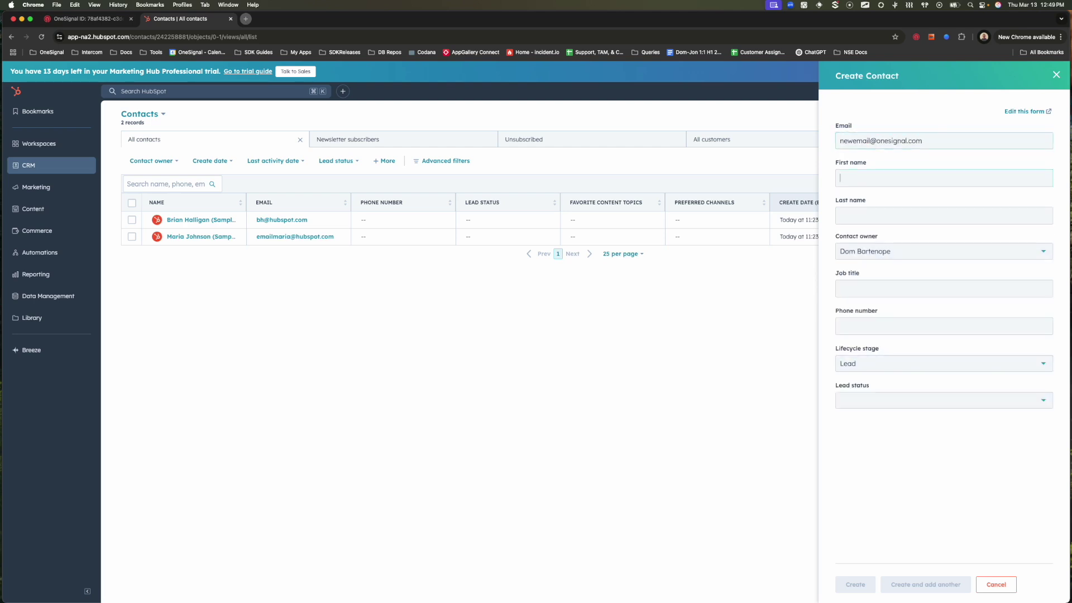
{"action": "type", "text": "test"}
{"action": "key", "text": "Tab"}
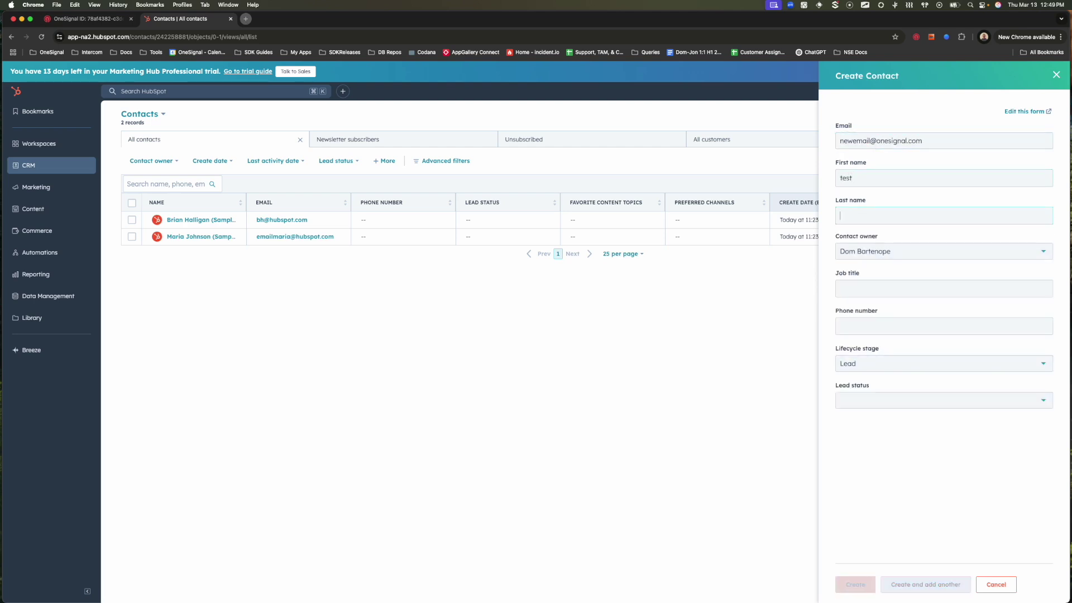
{"action": "type", "text": "user"}
{"action": "left_click", "coordinate": [938, 327]}
{"action": "type", "text": "2345678900"}
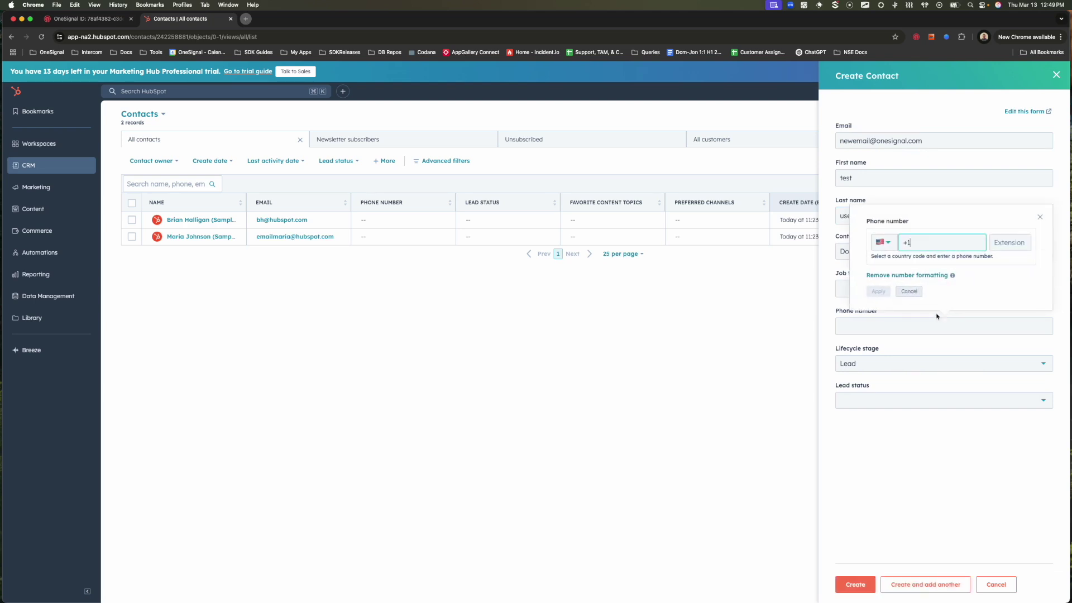
{"action": "key", "text": "Return"}
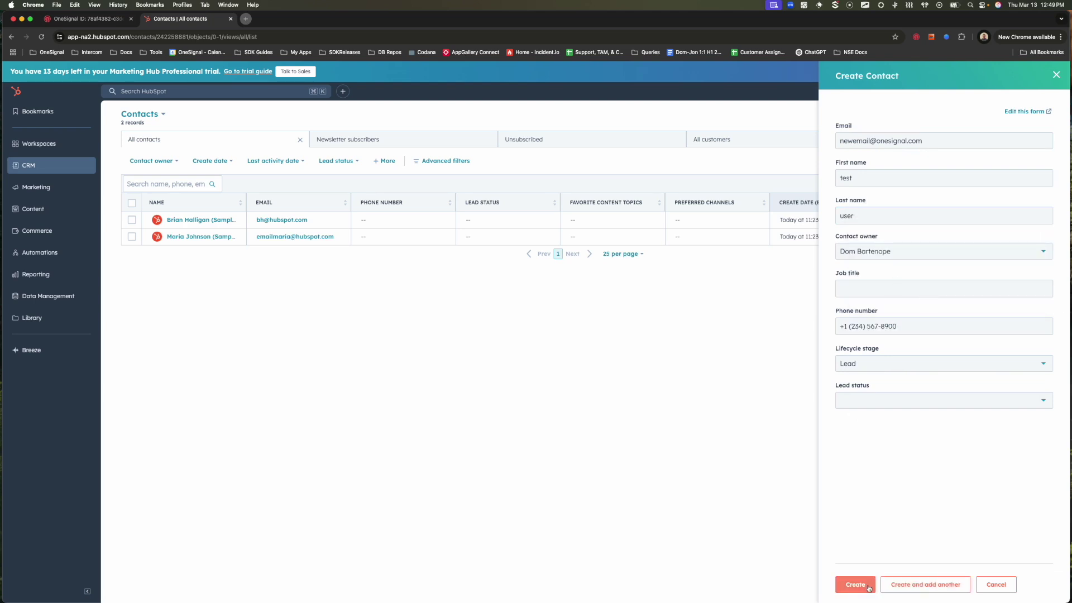
{"action": "left_click", "coordinate": [865, 586]}
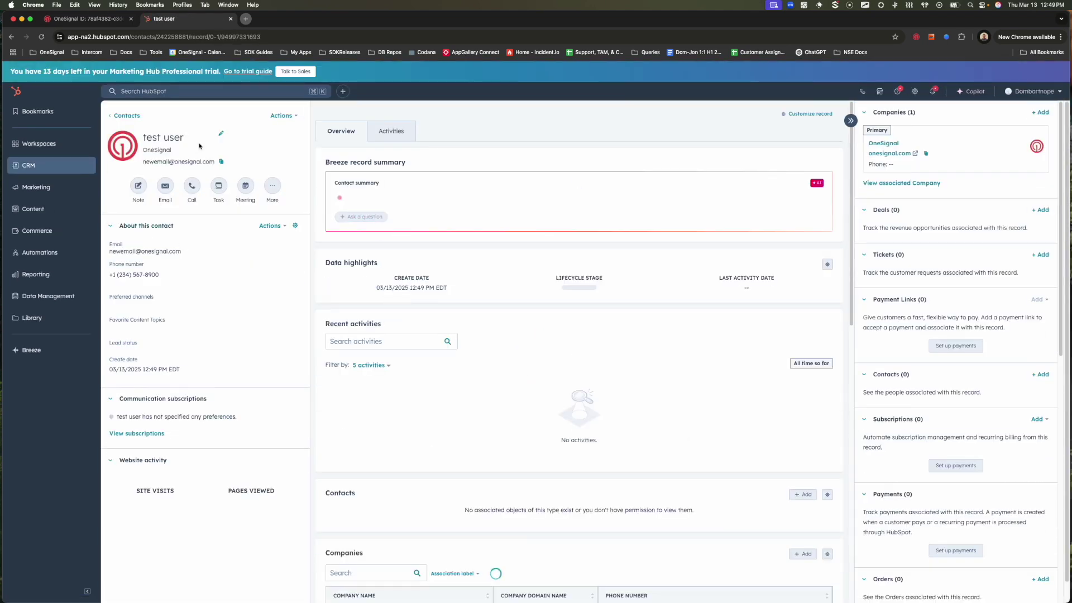
{"action": "left_click", "coordinate": [273, 116]}
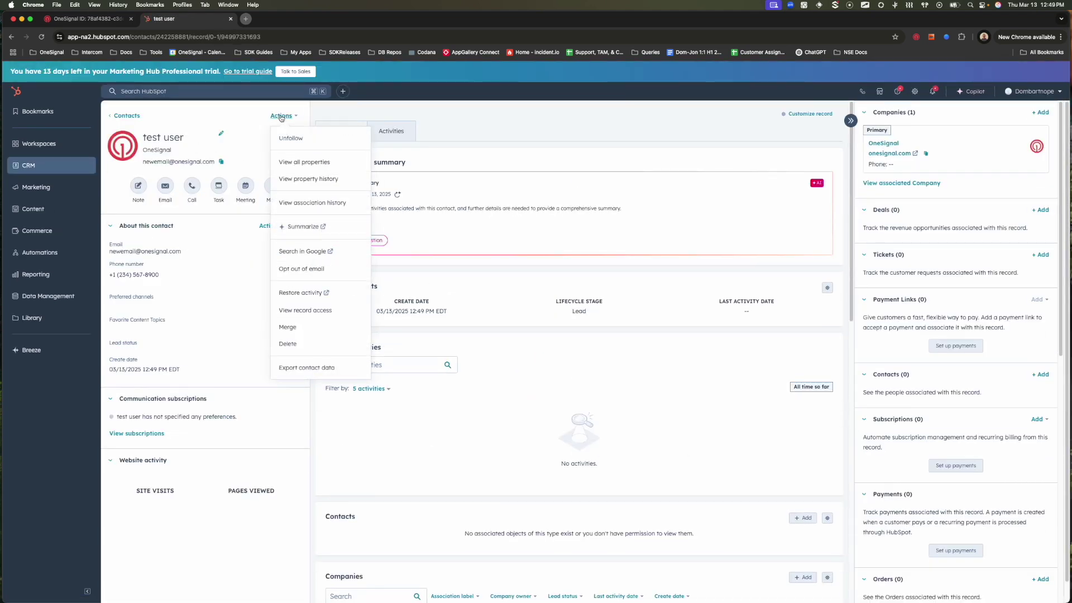
{"action": "left_click", "coordinate": [294, 163]}
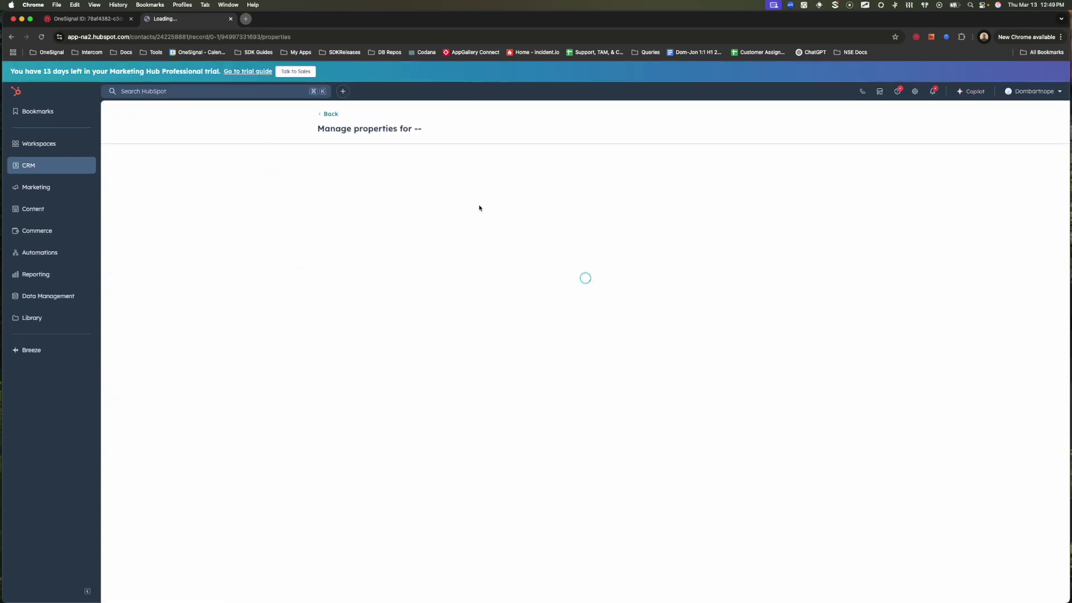
Create a single-line text contact property named match_external_id.
{"action": "left_click", "coordinate": [801, 177]}
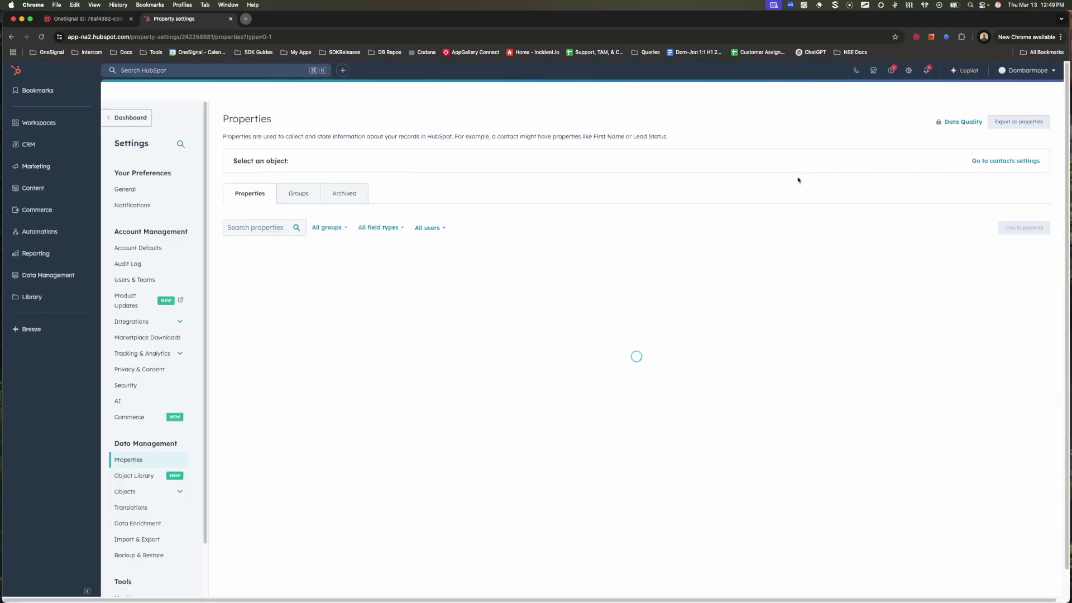
{"action": "left_click", "coordinate": [1024, 266]}
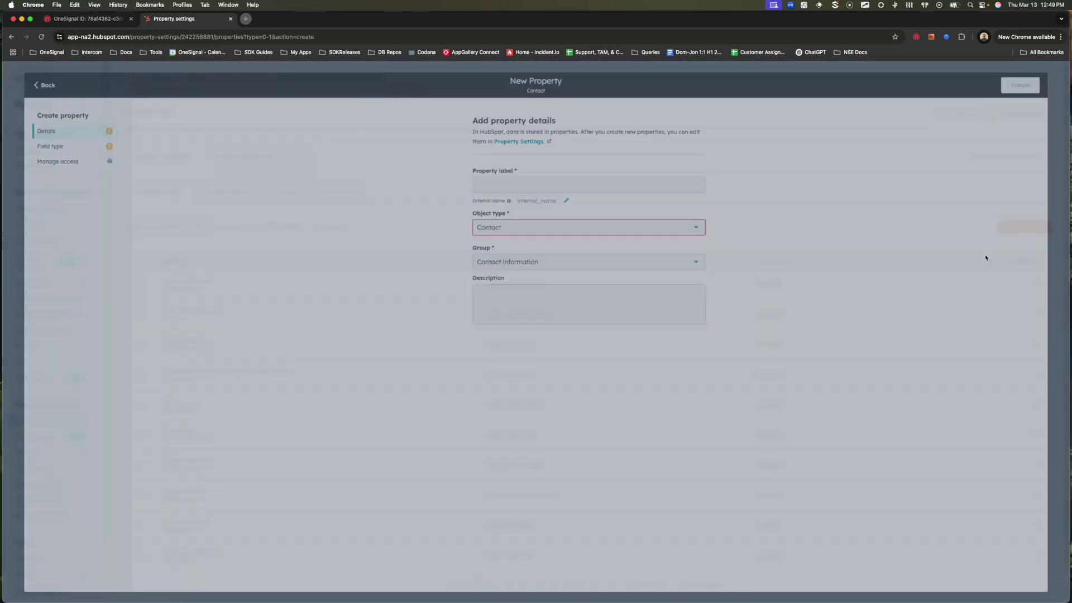
{"action": "left_click", "coordinate": [546, 180]}
{"action": "type", "text": "mat"}
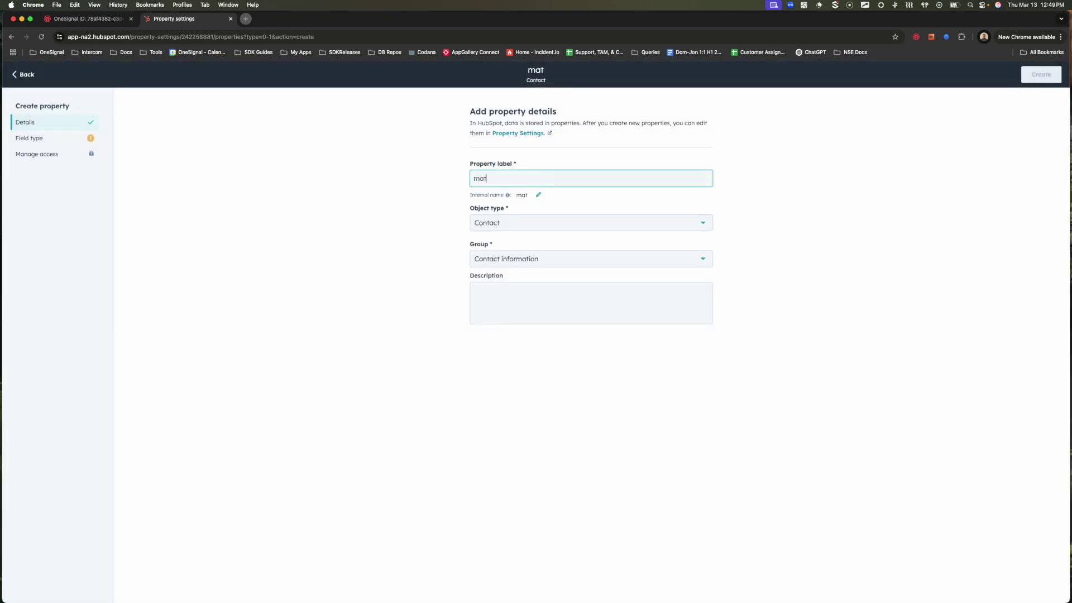
{"action": "type", "text": "ch_external_id"}
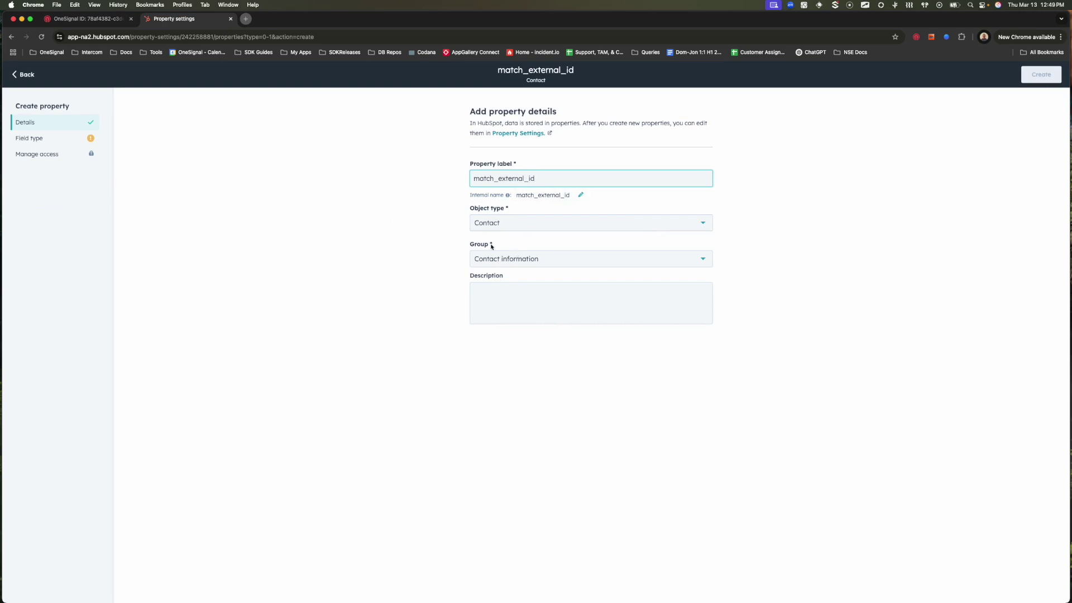
{"action": "left_click", "coordinate": [39, 139]}
{"action": "left_click", "coordinate": [550, 169]}
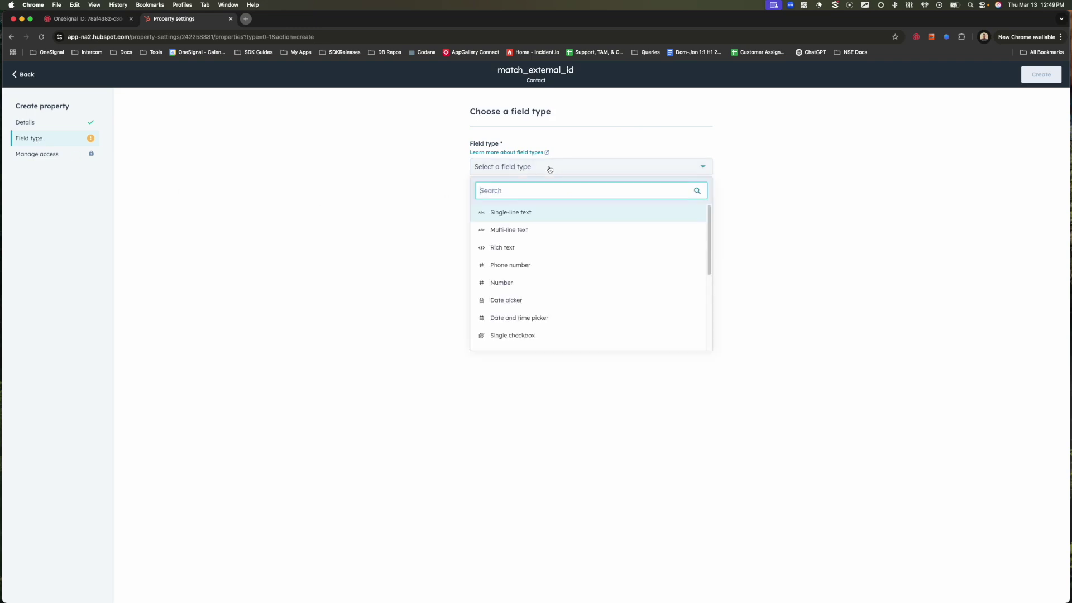
{"action": "left_click", "coordinate": [525, 215]}
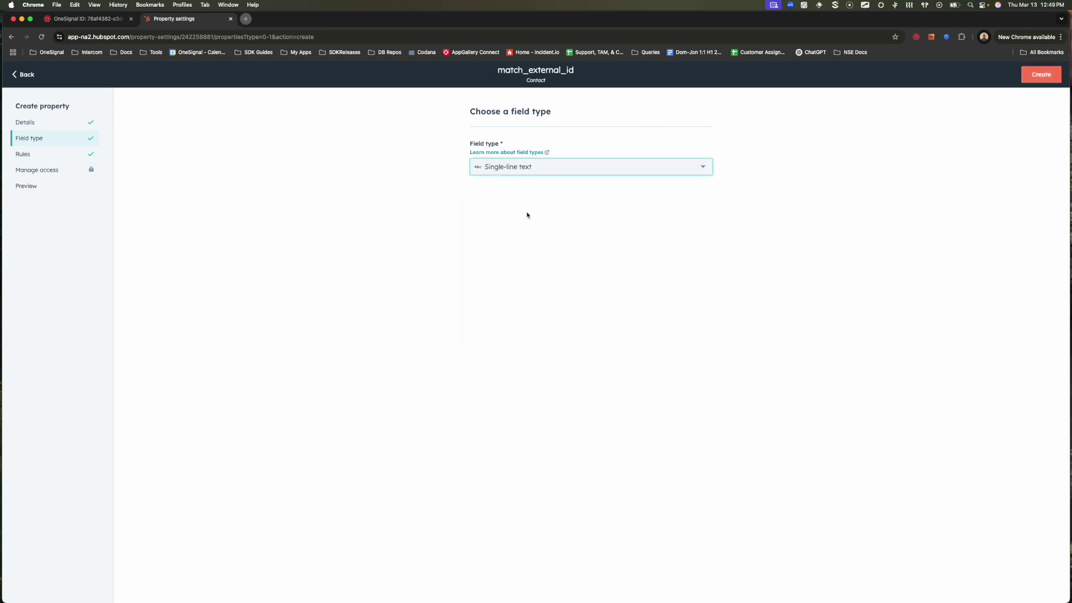
{"action": "left_click", "coordinate": [1040, 75]}
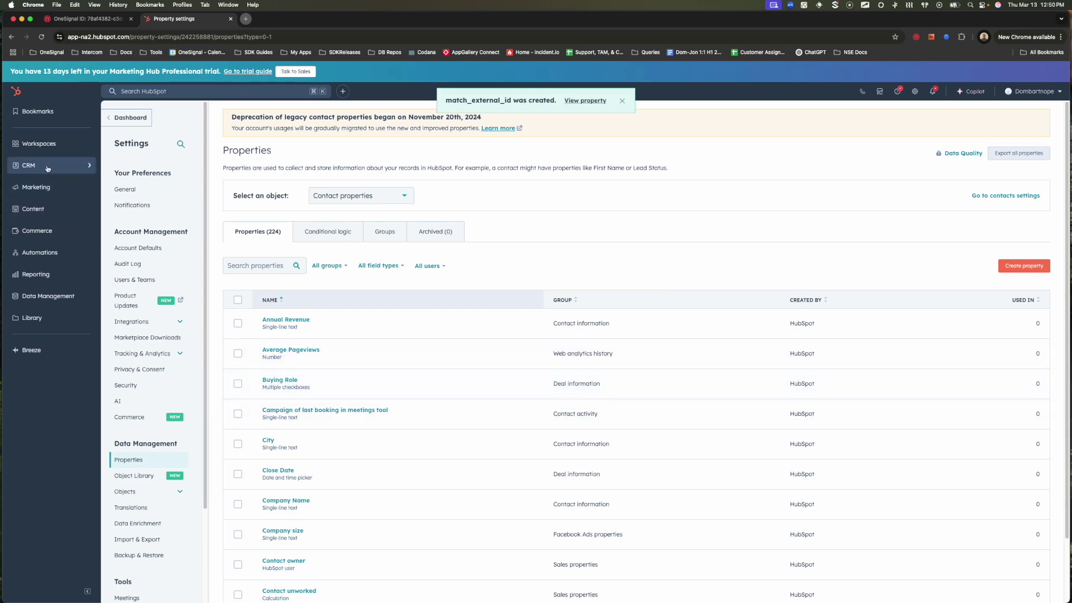
Paste newhubspotintegration into the test user's match_external_id property and save it.
{"action": "mouse_move", "coordinate": [47, 168]}
{"action": "left_click", "coordinate": [119, 169]}
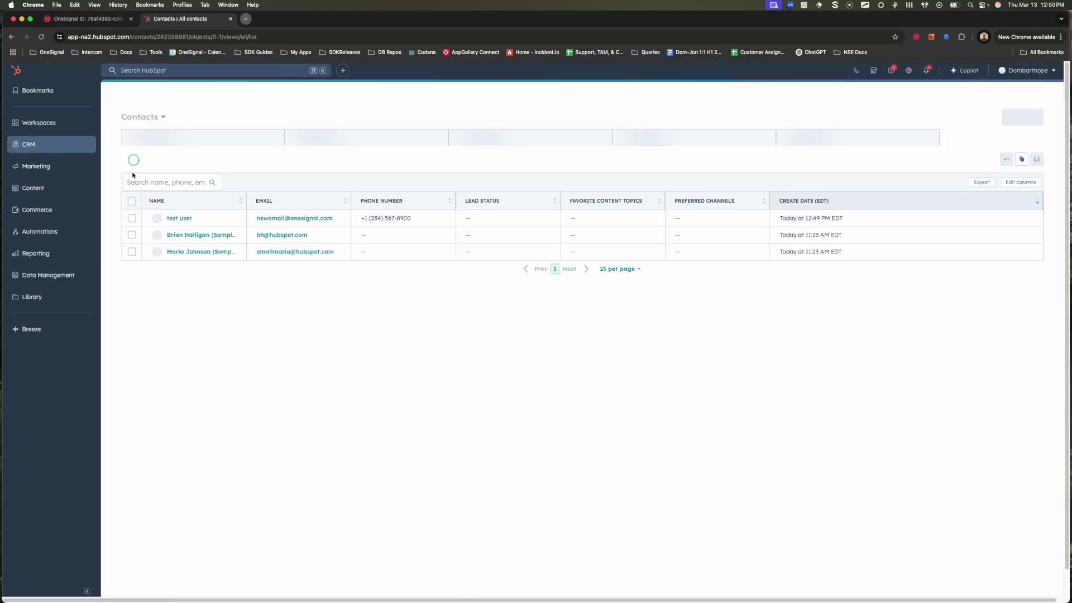
{"action": "left_click", "coordinate": [179, 222]}
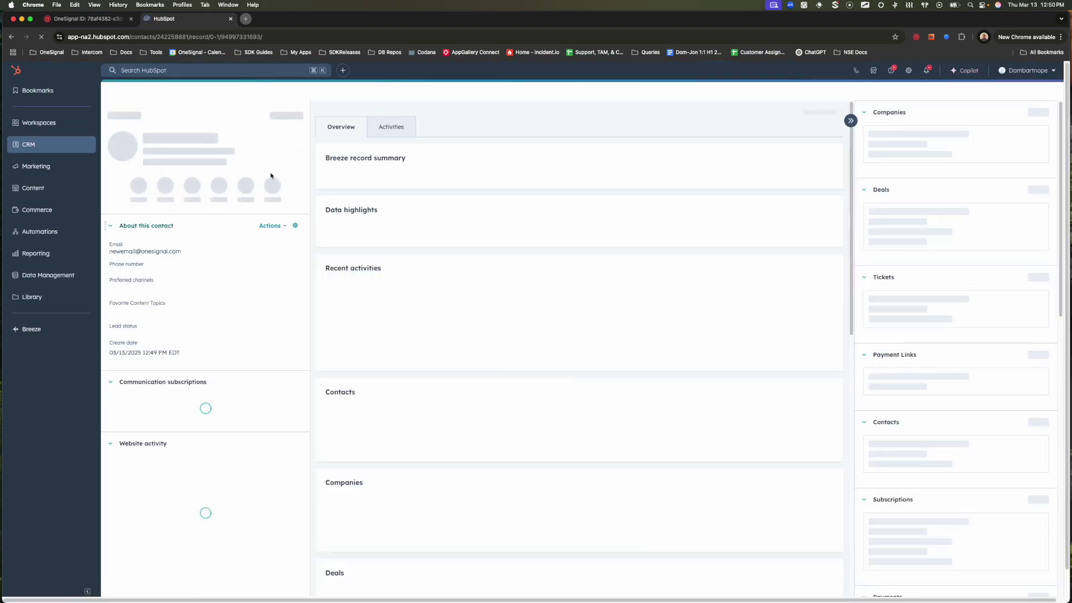
{"action": "left_click", "coordinate": [281, 116]}
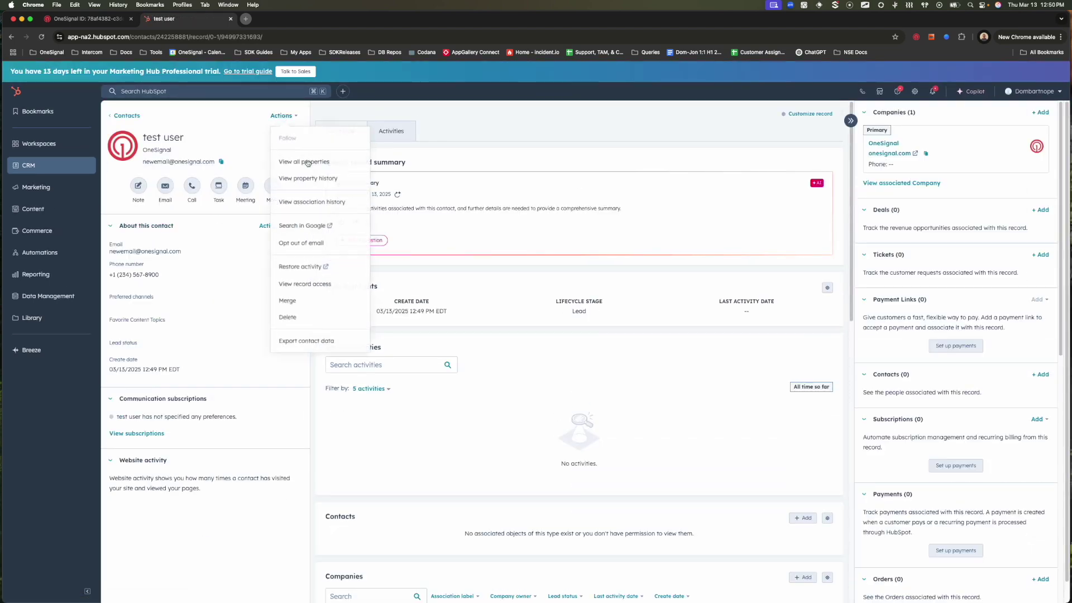
{"action": "left_click", "coordinate": [306, 160]}
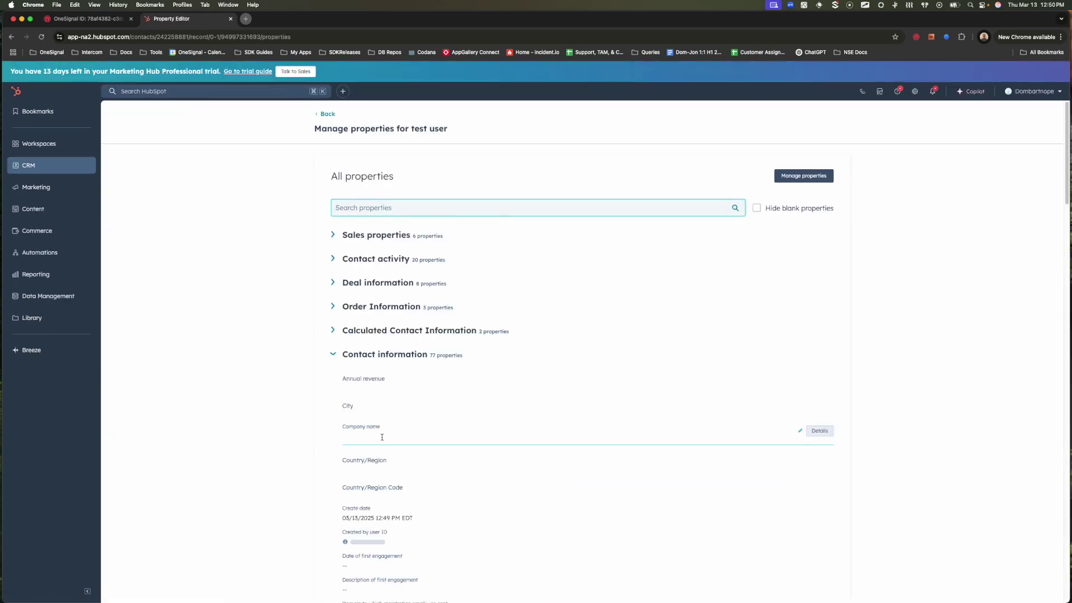
{"action": "scroll", "coordinate": [369, 447], "scroll_direction": "down", "scroll_amount": 20}
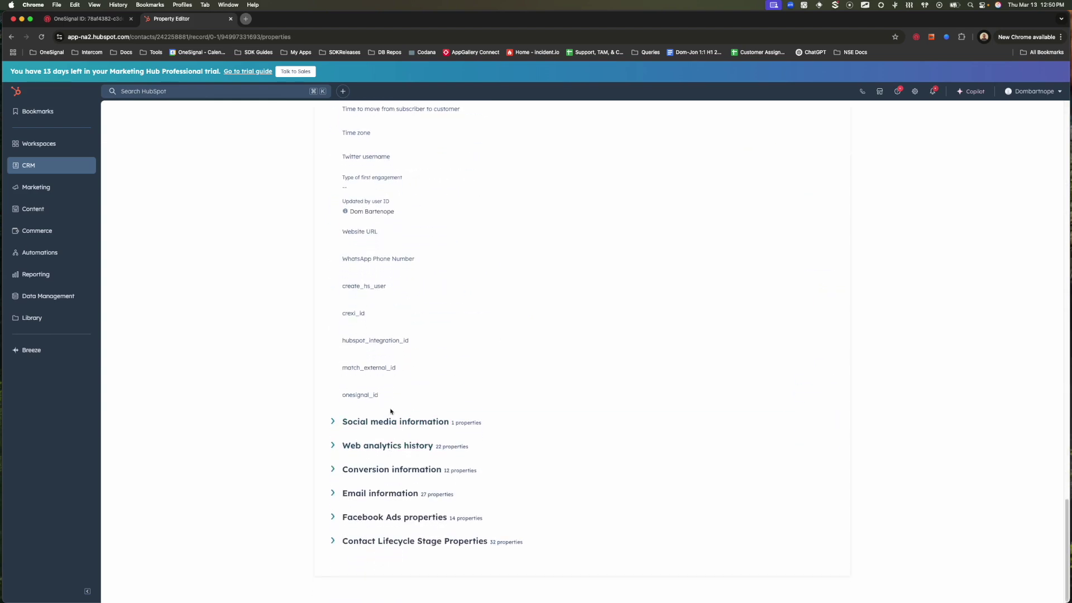
{"action": "left_click", "coordinate": [382, 373]}
{"action": "type", "text": "newhubspotintegration"}
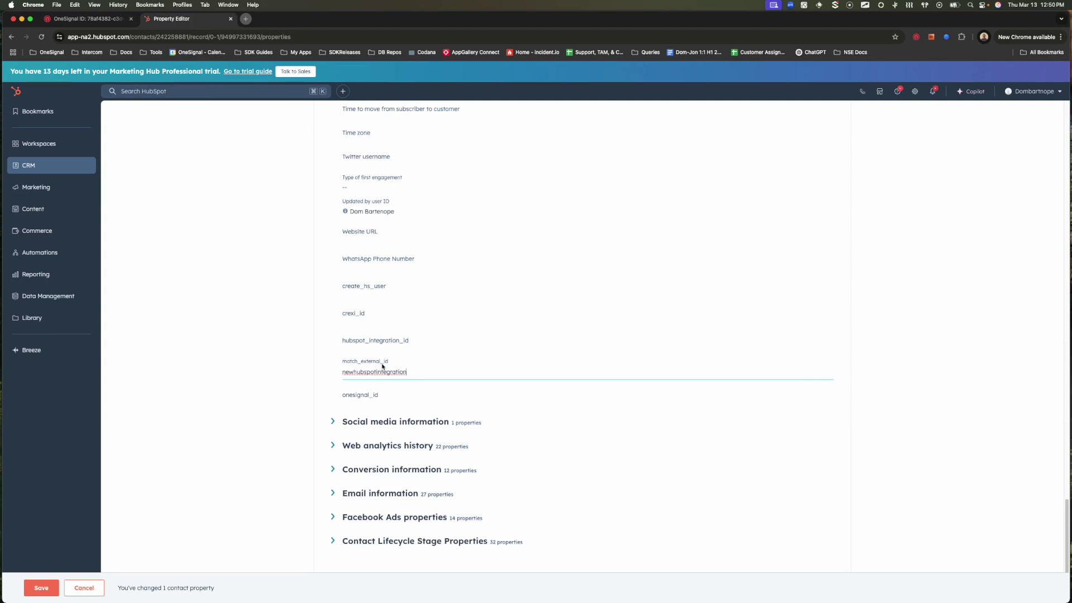
{"action": "left_click", "coordinate": [283, 344]}
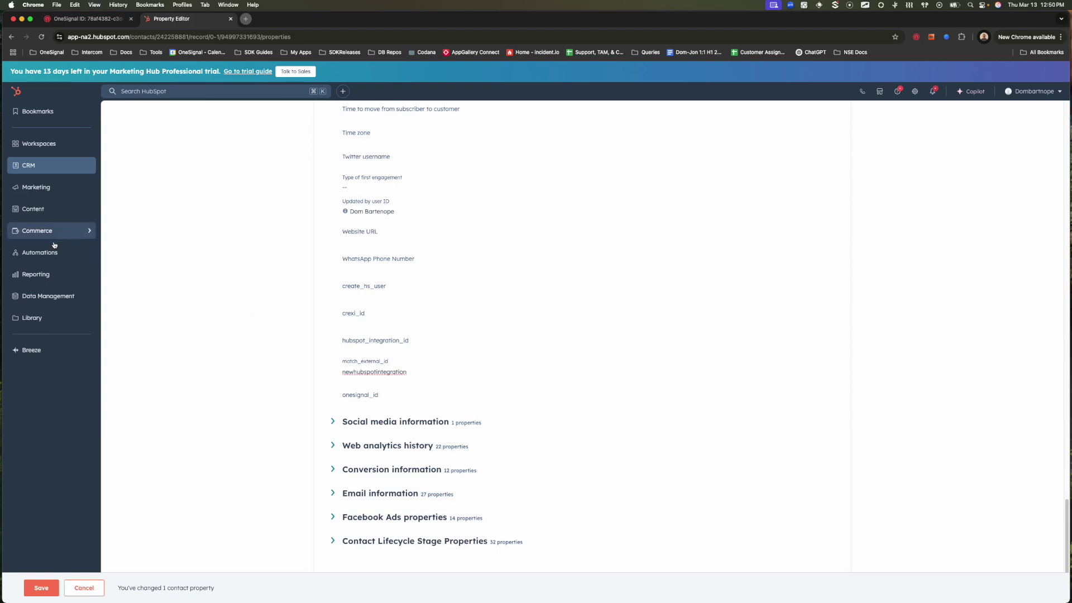
{"action": "left_click", "coordinate": [42, 588]}
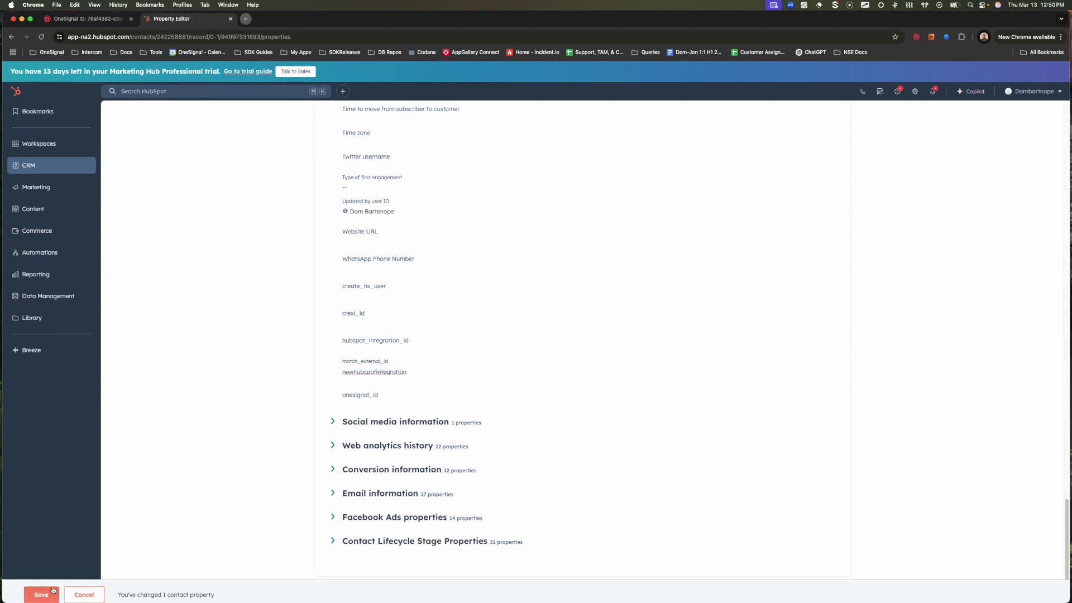
{"action": "mouse_move", "coordinate": [76, 253]}
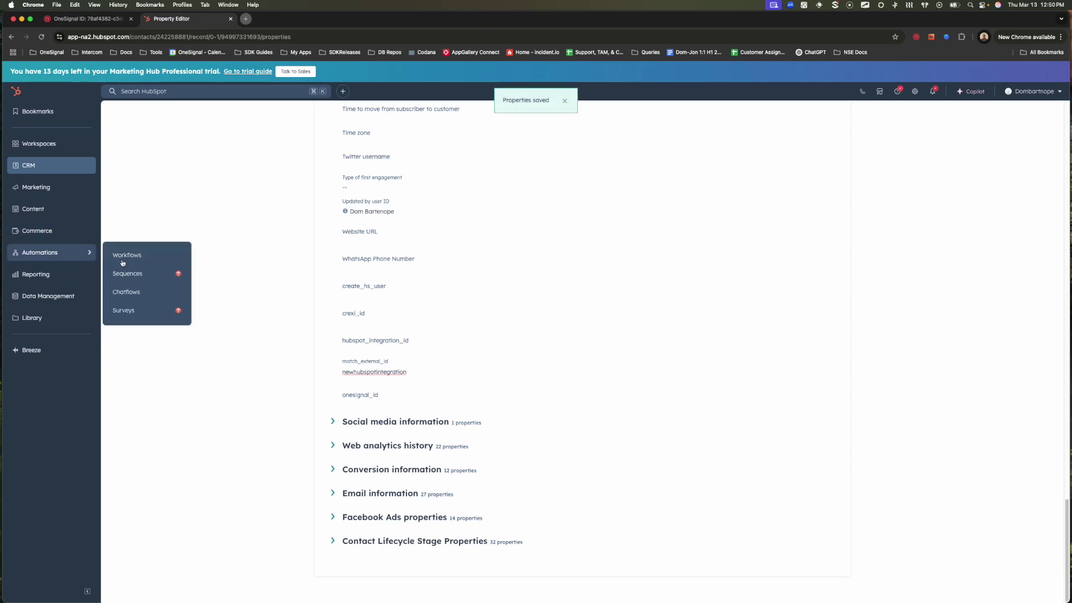
{"action": "left_click", "coordinate": [162, 258]}
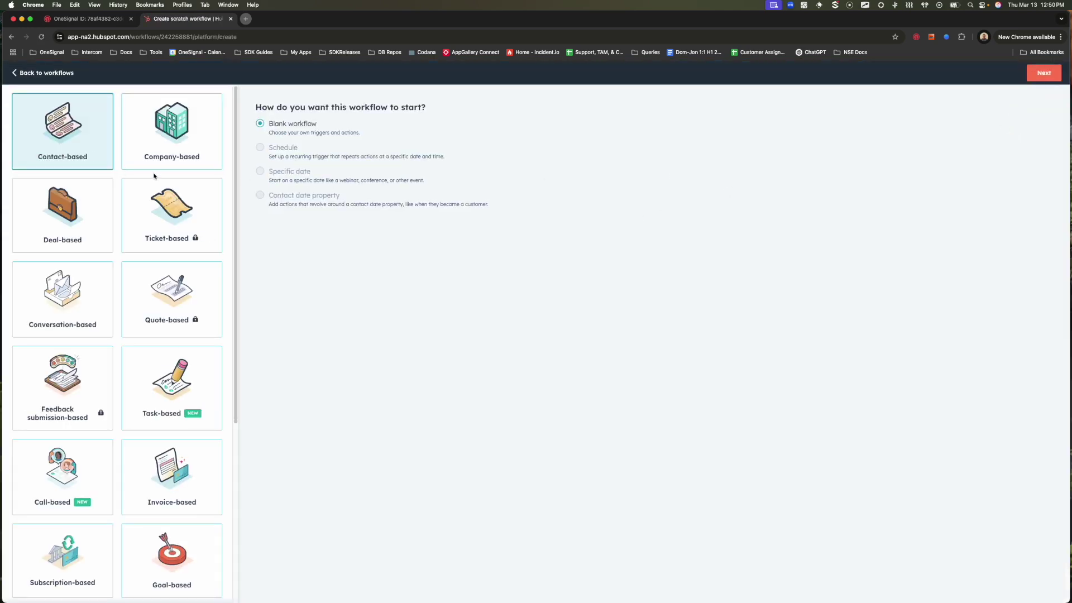
Start a blank contact-based workflow and add a Create OneSignal user action.
{"action": "left_click", "coordinate": [1043, 73]}
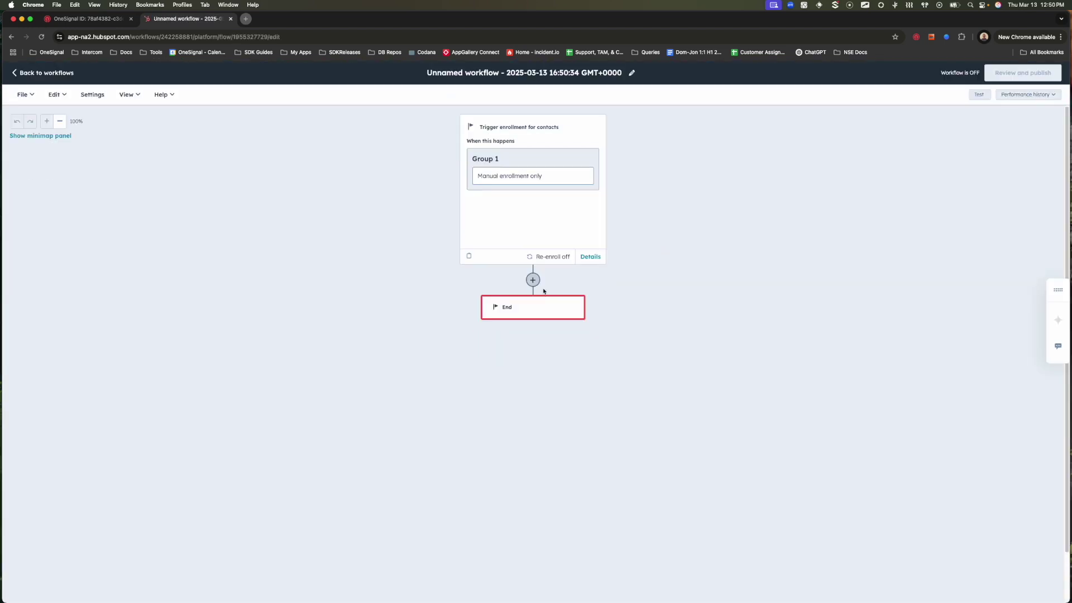
{"action": "left_click", "coordinate": [534, 281]}
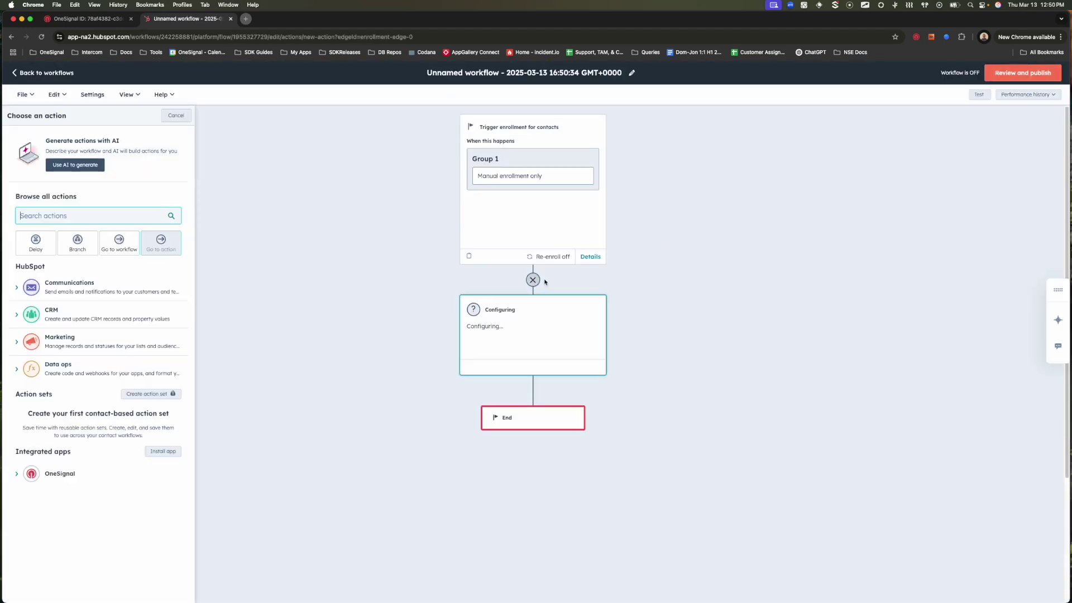
{"action": "left_click", "coordinate": [25, 475]}
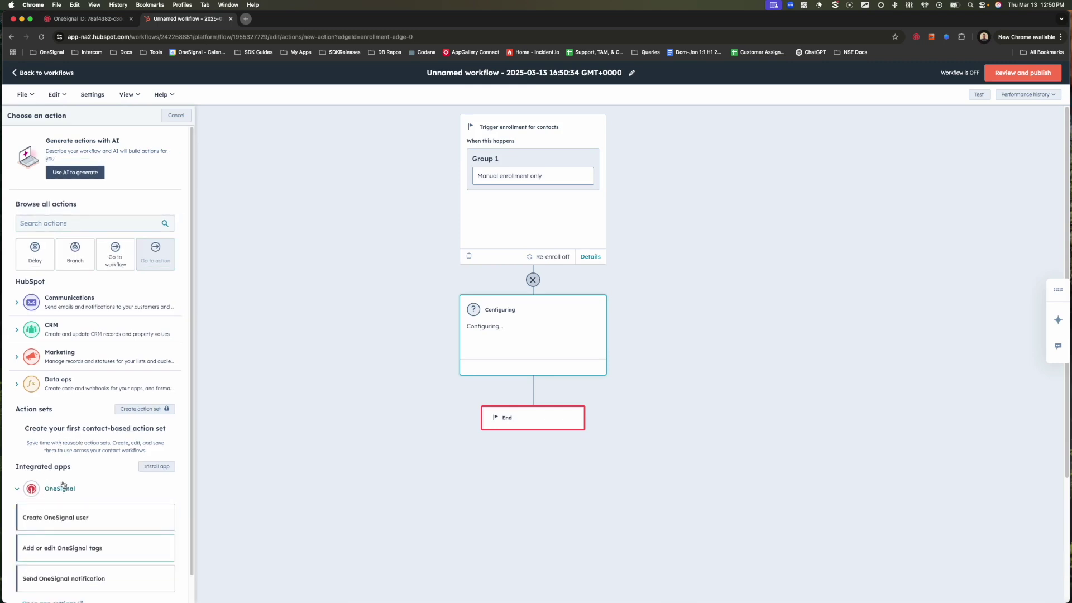
{"action": "left_click", "coordinate": [101, 517]}
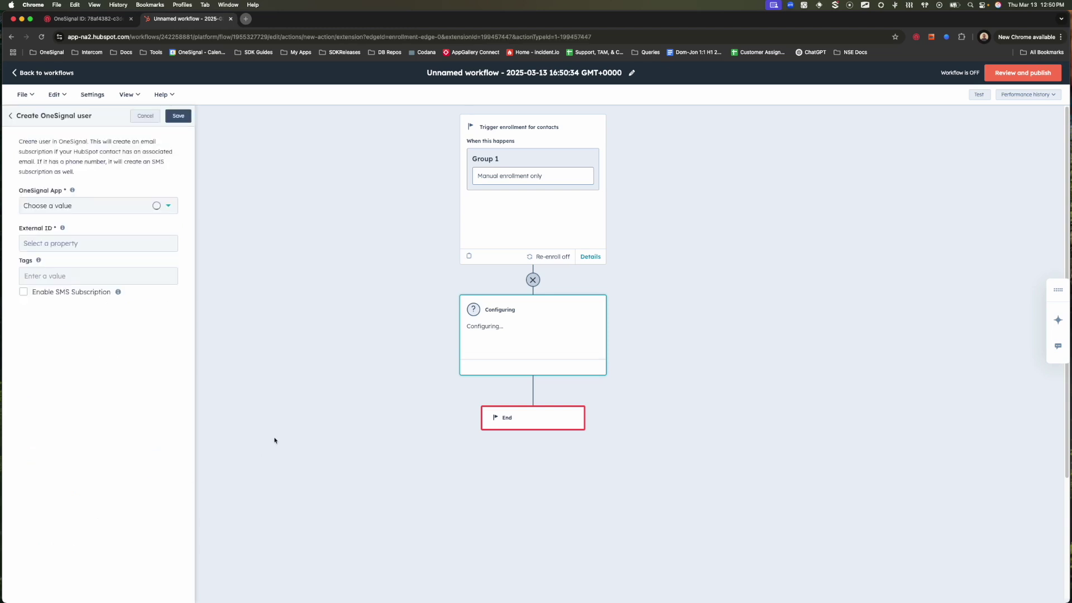
Set the action's app, External ID match_external_id and SMS subscription, then save it.
{"action": "left_click", "coordinate": [96, 202]}
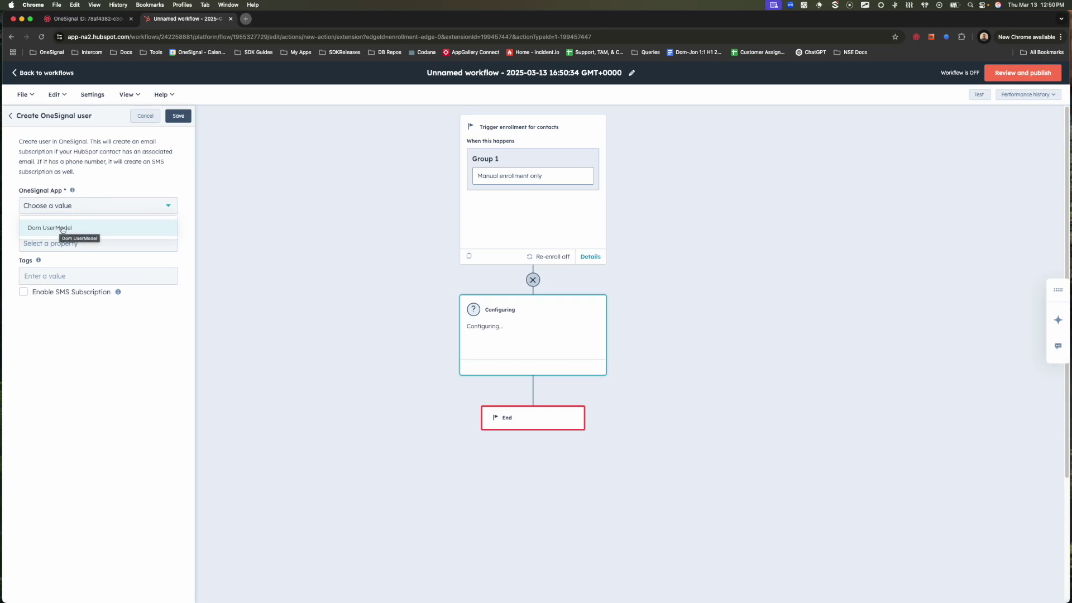
{"action": "left_click", "coordinate": [78, 228]}
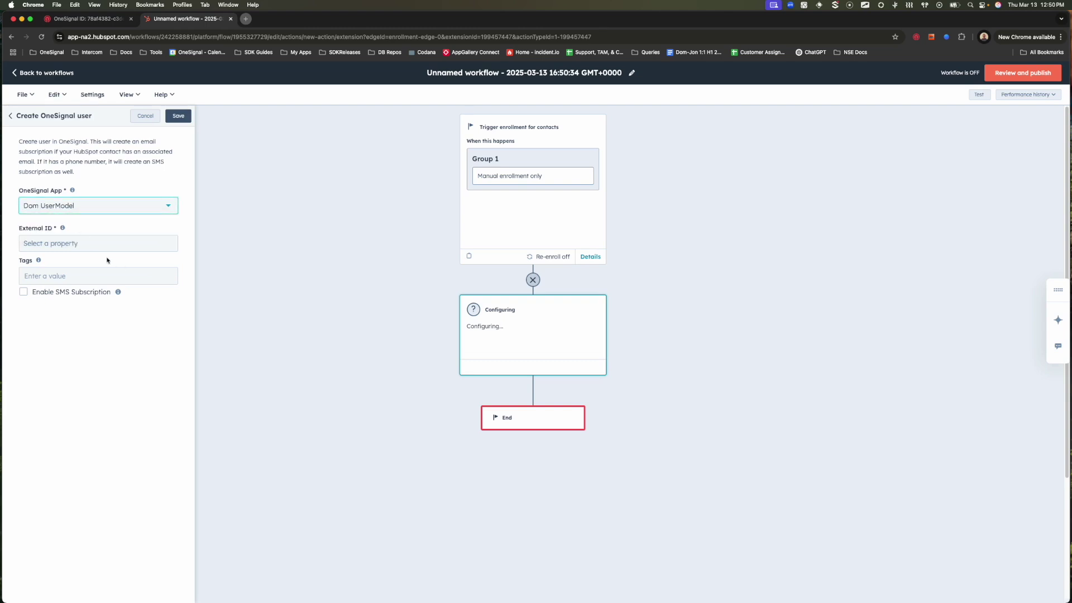
{"action": "left_click", "coordinate": [64, 241]}
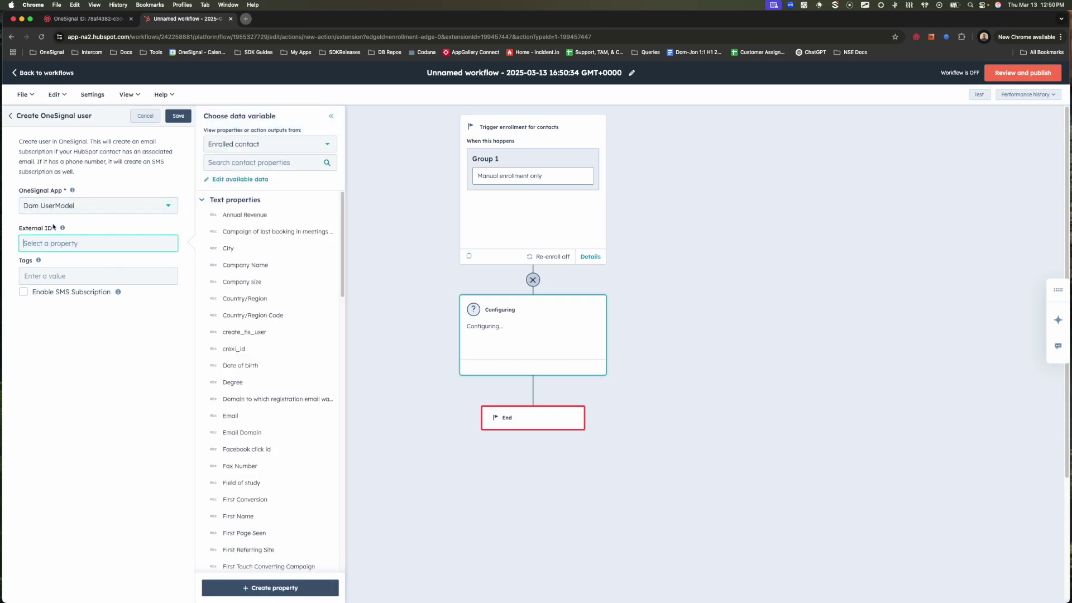
{"action": "left_click", "coordinate": [228, 162]}
{"action": "type", "text": "match"}
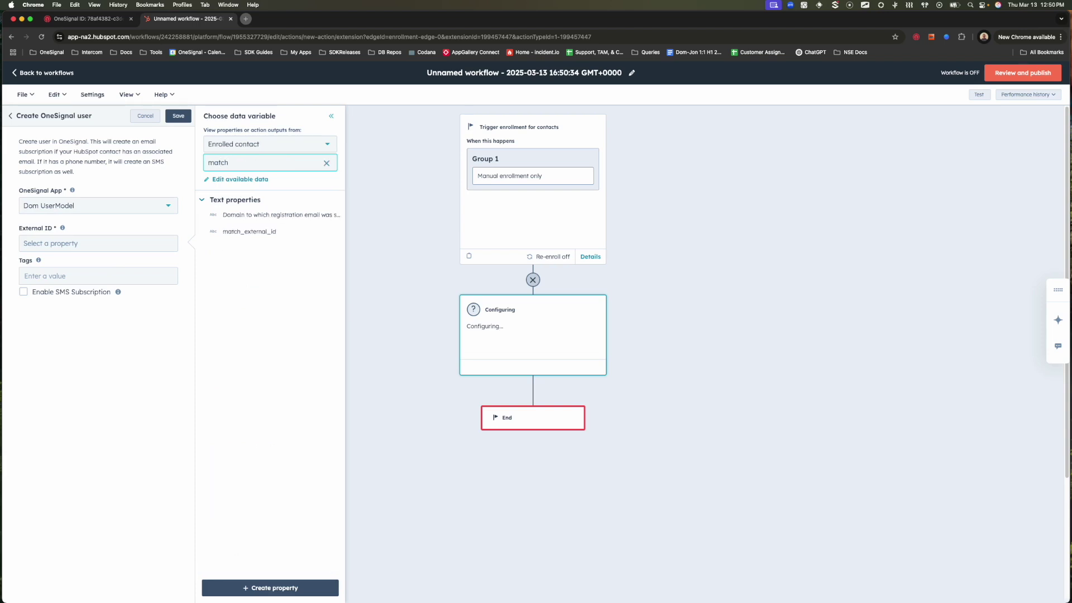
{"action": "left_click", "coordinate": [260, 232]}
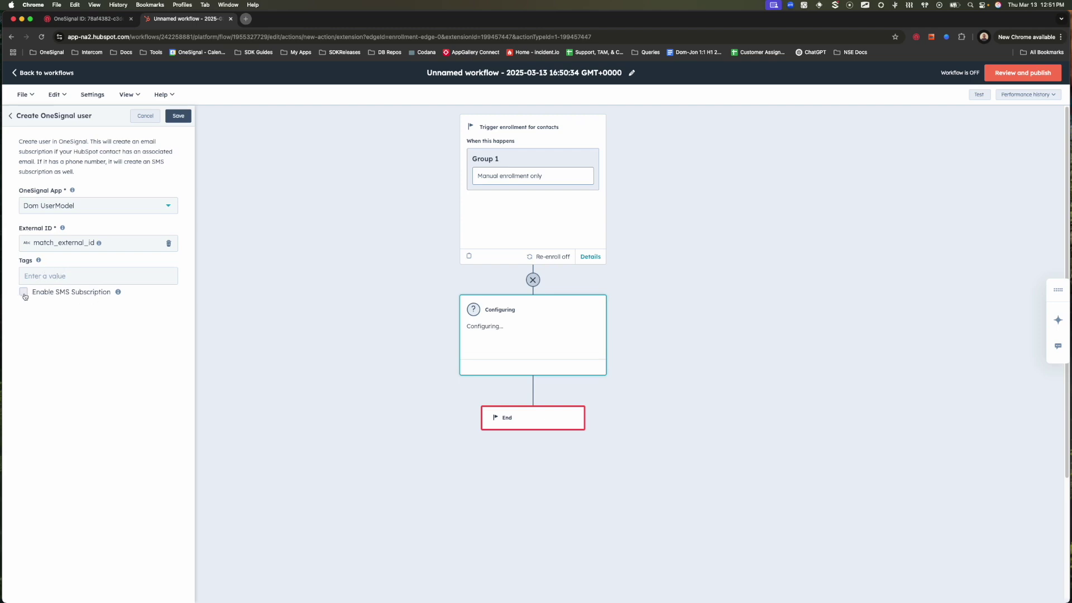
{"action": "left_click", "coordinate": [24, 293]}
{"action": "left_click", "coordinate": [182, 120]}
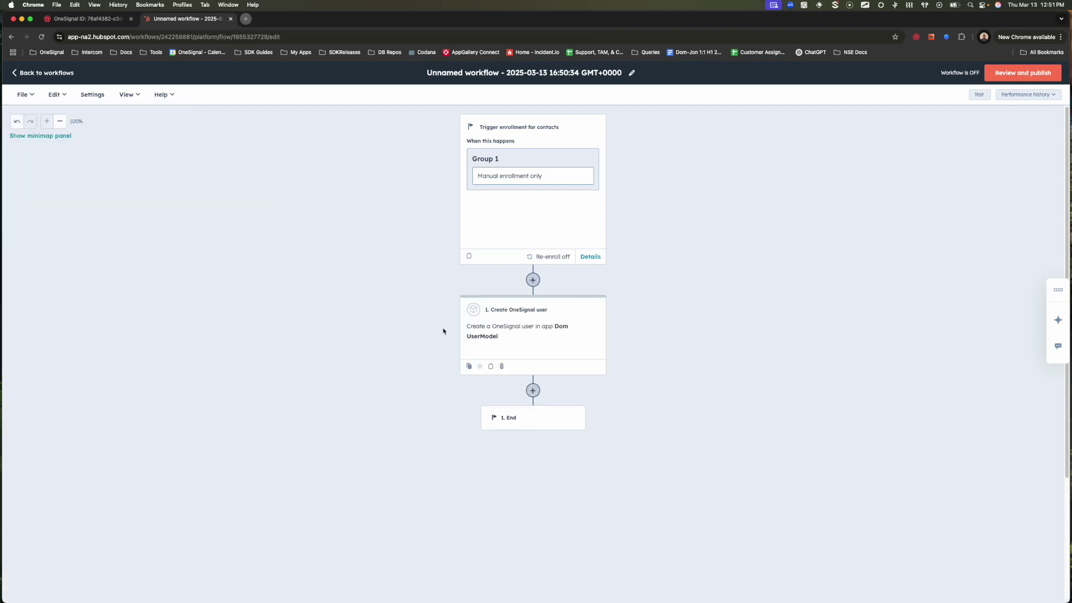
{"action": "left_click", "coordinate": [96, 21]}
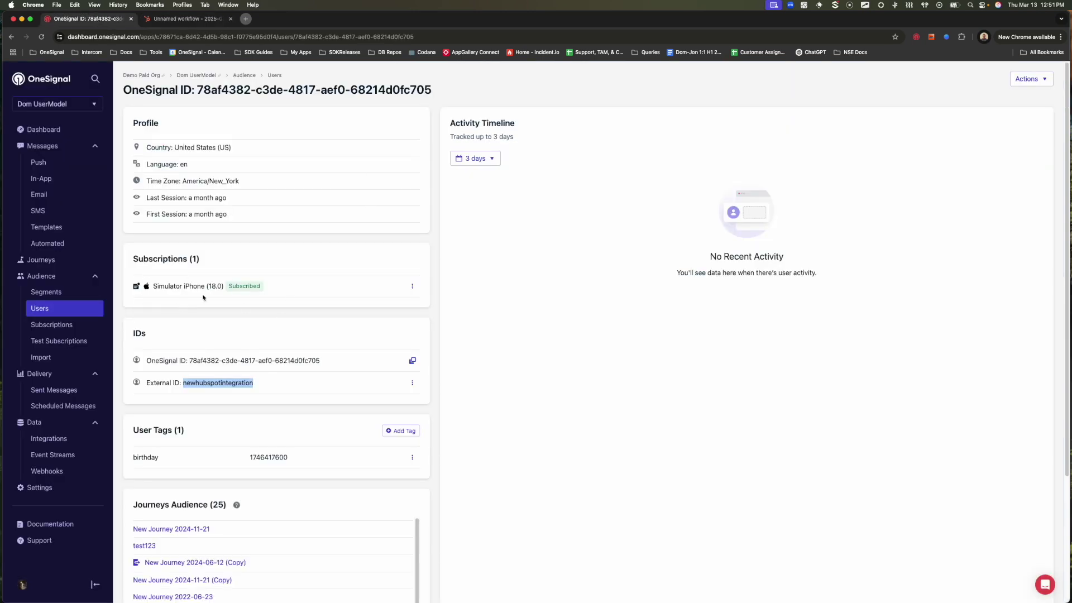
Compare the OneSignal user page with the workflow, then add a step after Create OneSignal user.
{"action": "left_click", "coordinate": [312, 256]}
{"action": "left_click", "coordinate": [221, 21]}
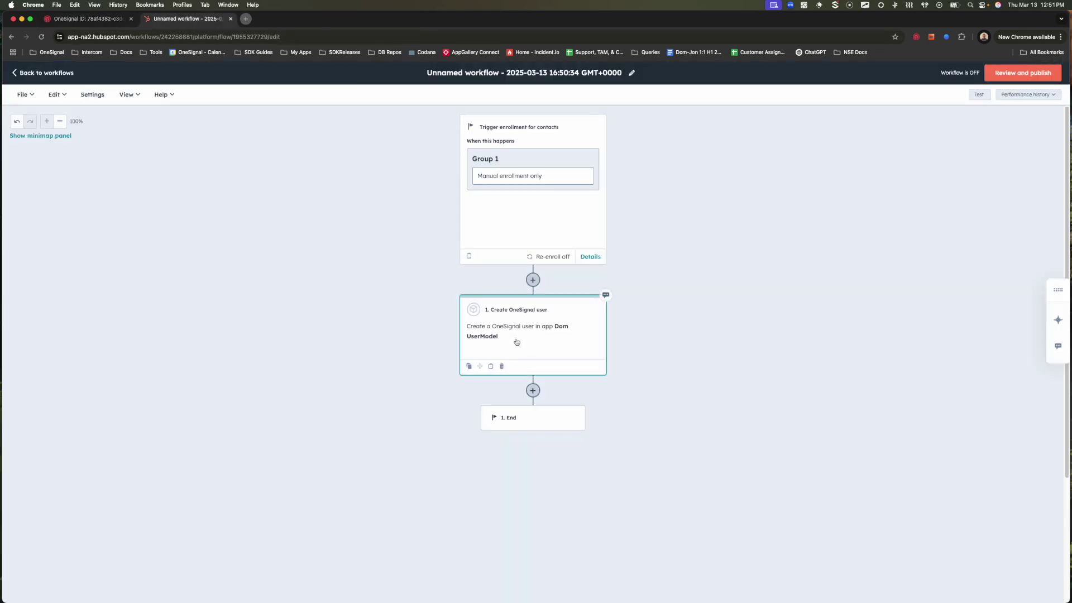
{"action": "left_click", "coordinate": [110, 19]}
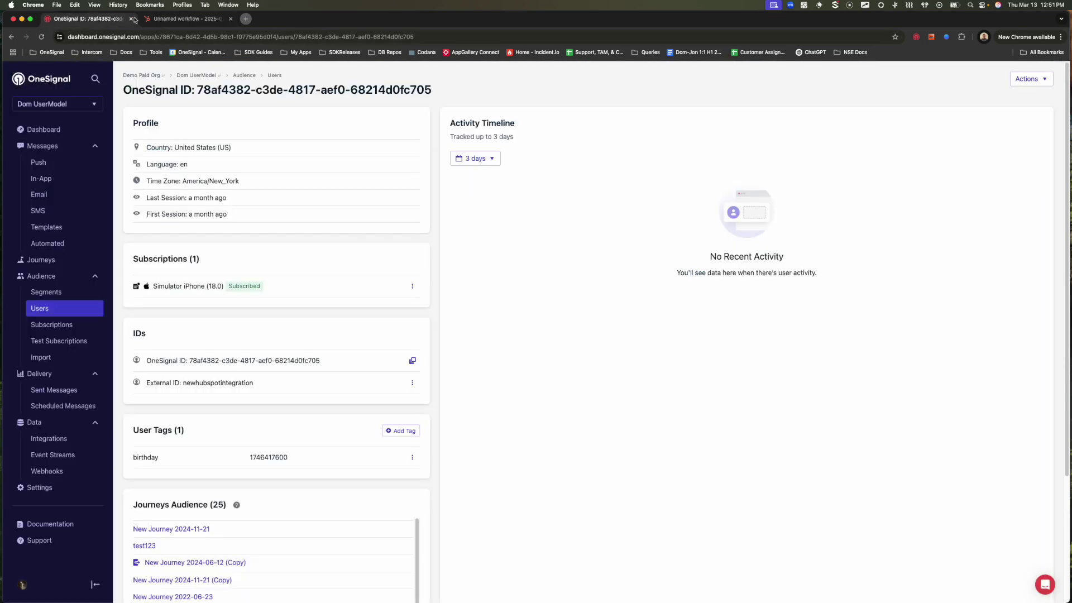
{"action": "left_click", "coordinate": [158, 21]}
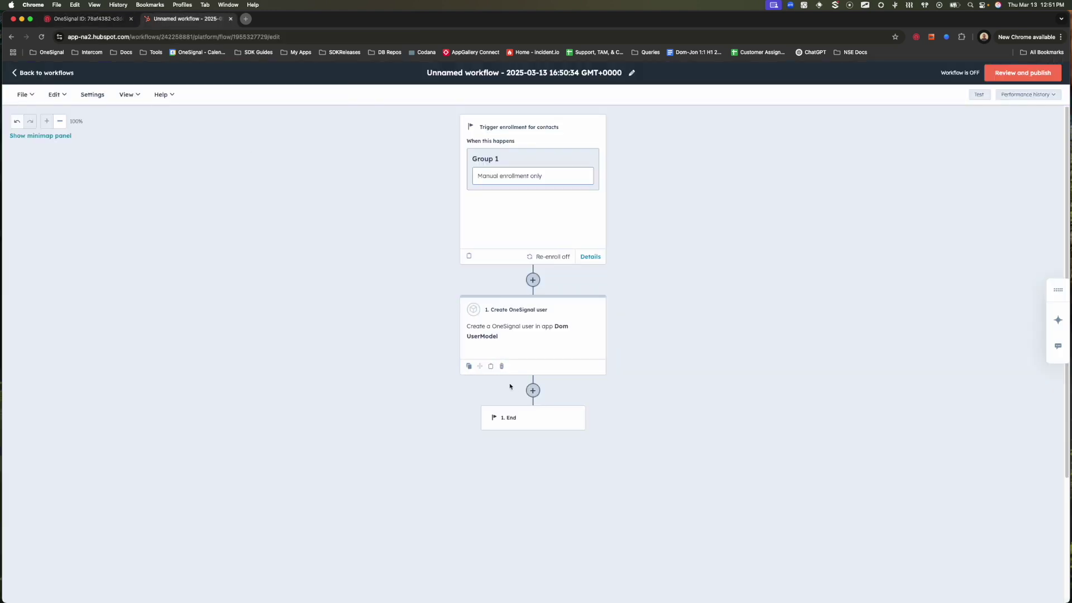
{"action": "left_click", "coordinate": [534, 391]}
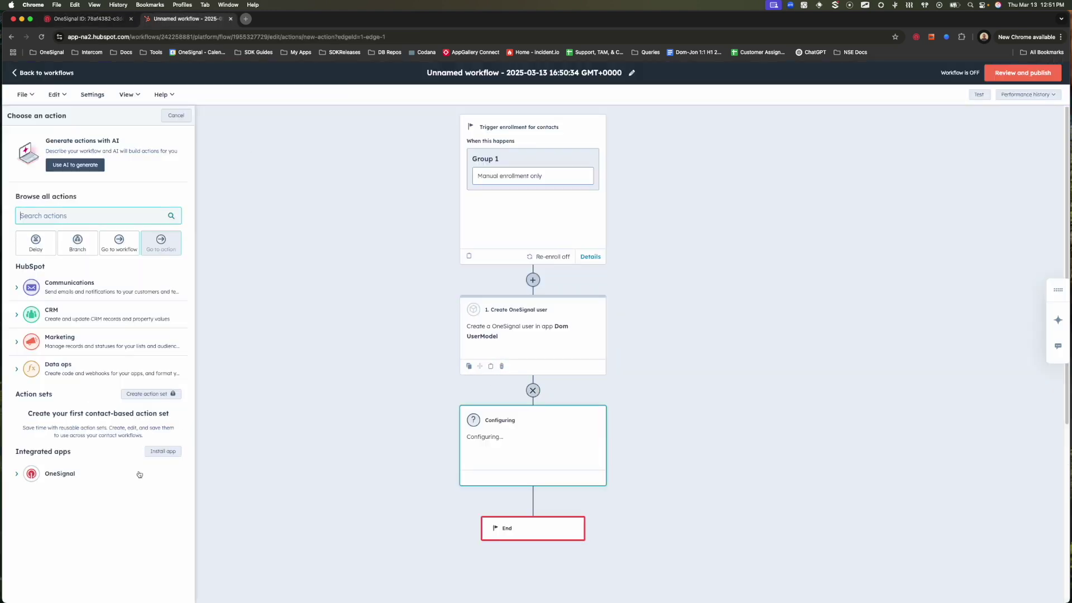
Add a Send OneSignal notification step matching users by external_id via match_external_id.
{"action": "left_click", "coordinate": [21, 475]}
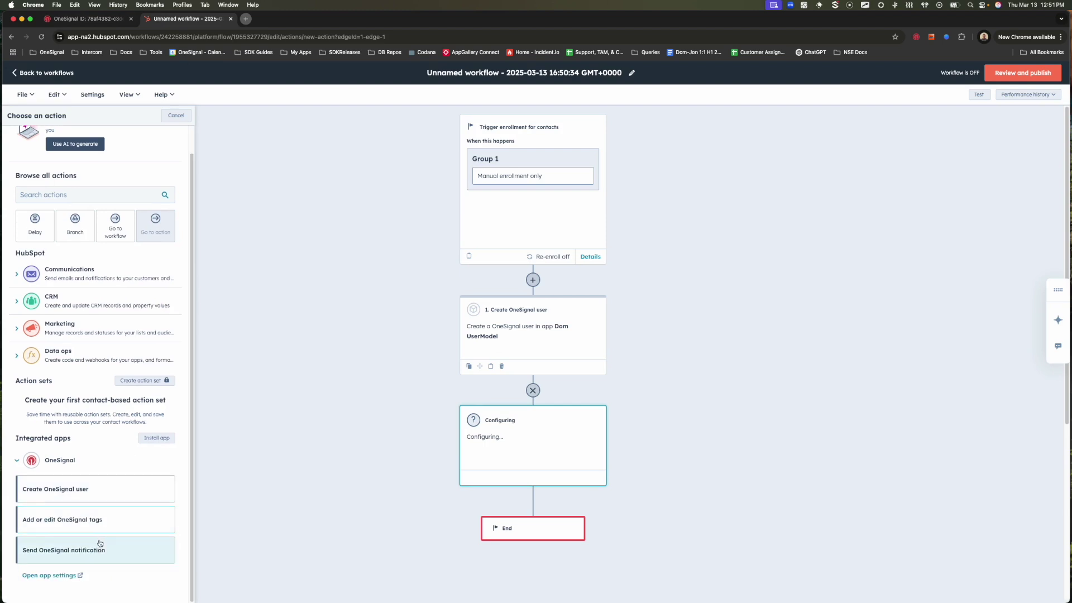
{"action": "left_click", "coordinate": [100, 549]}
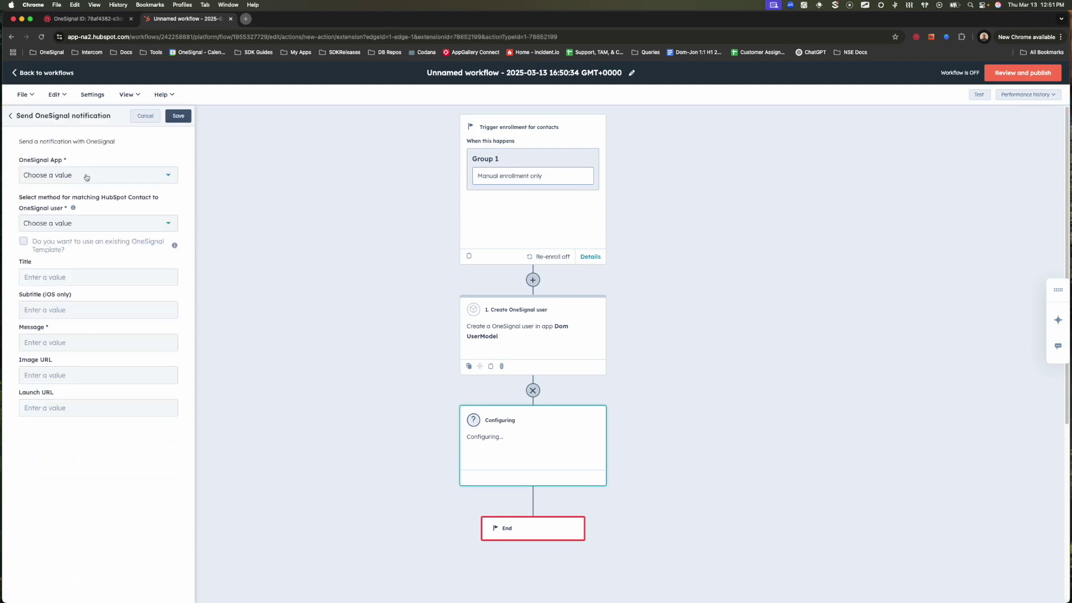
{"action": "left_click", "coordinate": [86, 177]}
{"action": "left_click", "coordinate": [89, 197]}
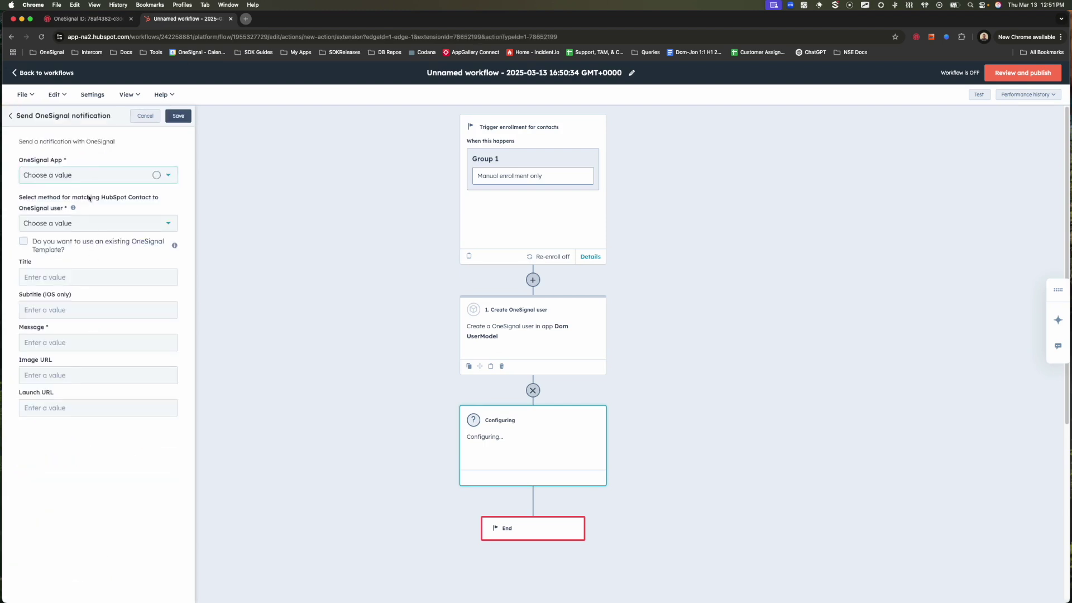
{"action": "left_click", "coordinate": [87, 225]}
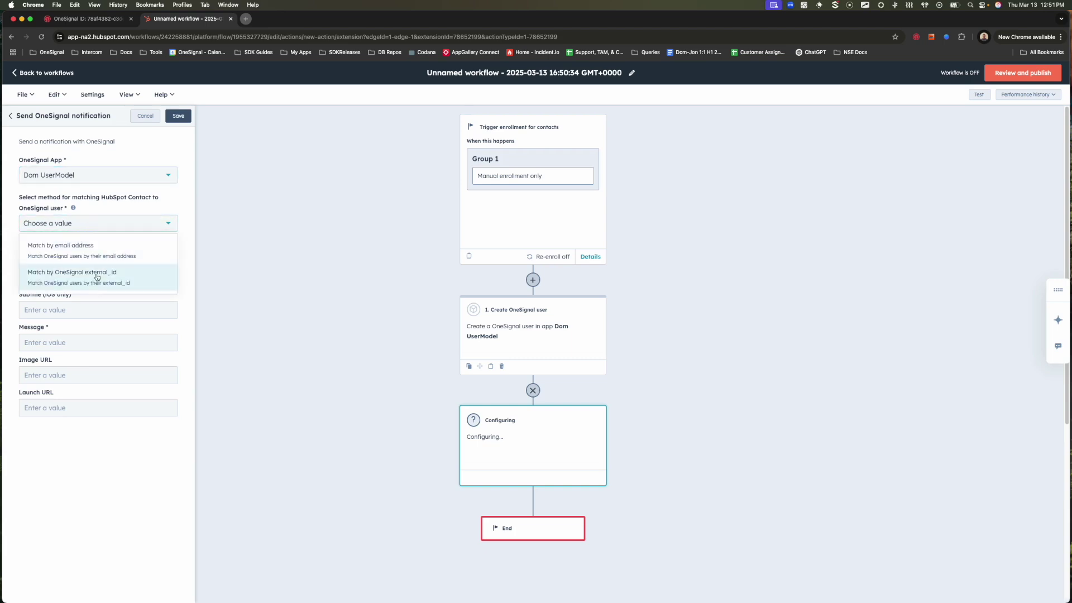
{"action": "left_click", "coordinate": [97, 274]}
{"action": "left_click", "coordinate": [95, 260]}
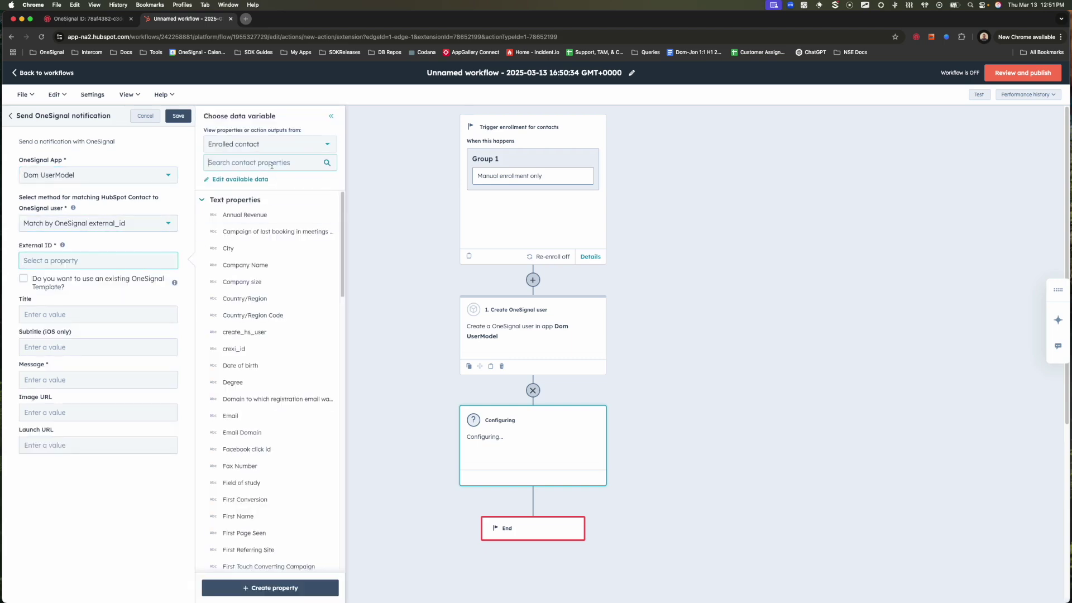
{"action": "type", "text": "ch"}
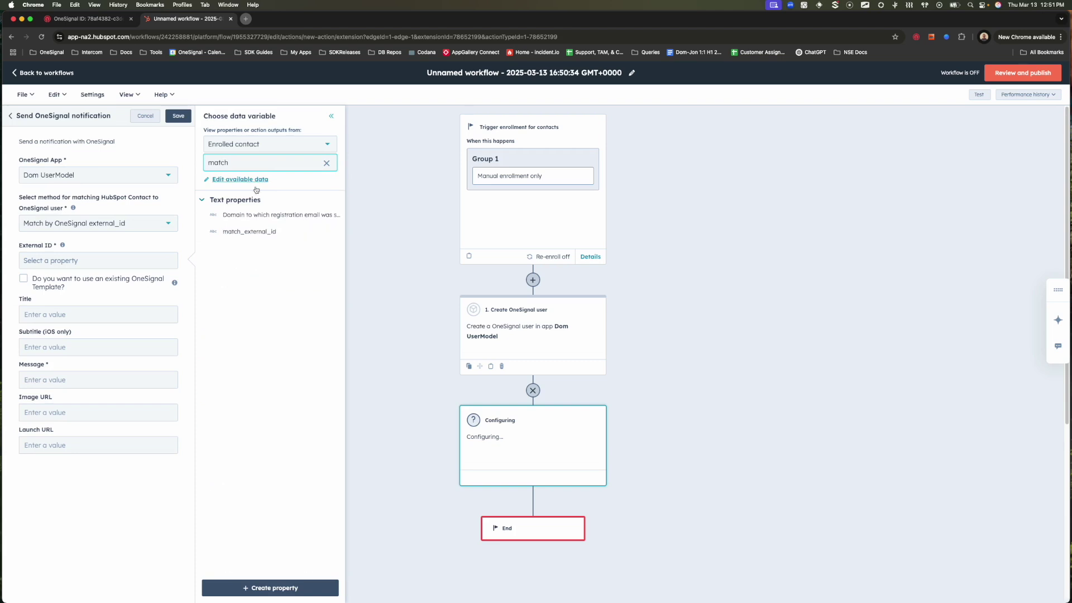
{"action": "left_click", "coordinate": [261, 232]}
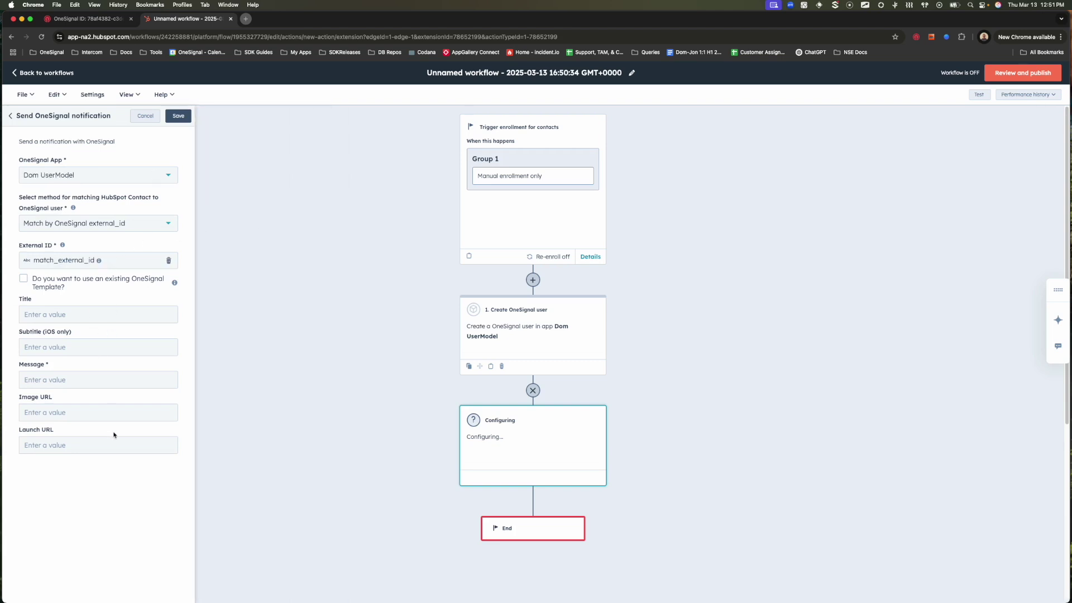
Use the existing New Feature Announcement template and save the notification step.
{"action": "left_click", "coordinate": [22, 278]}
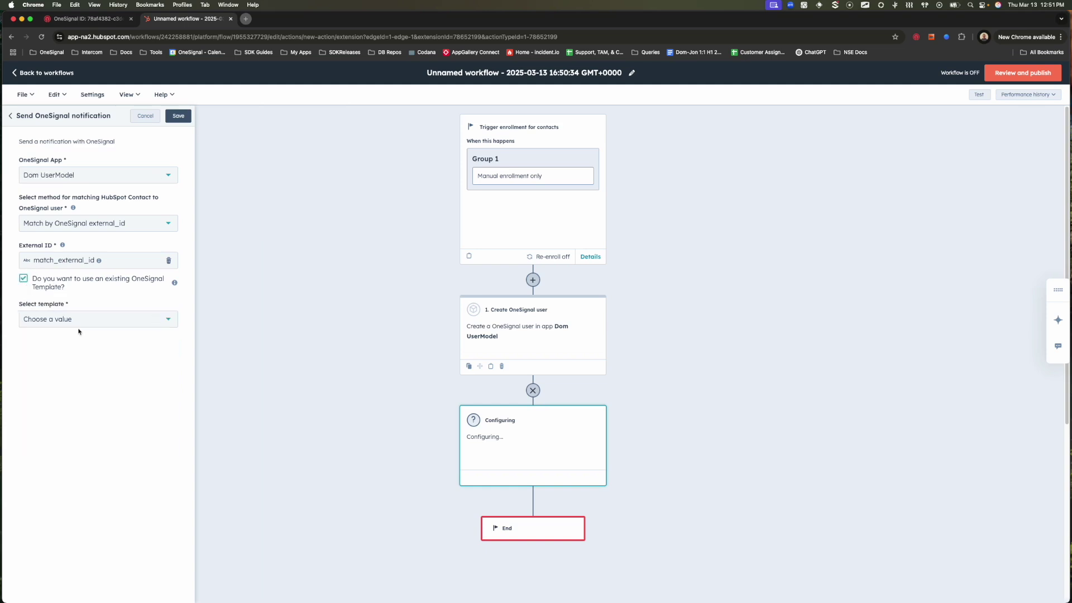
{"action": "left_click", "coordinate": [79, 326]}
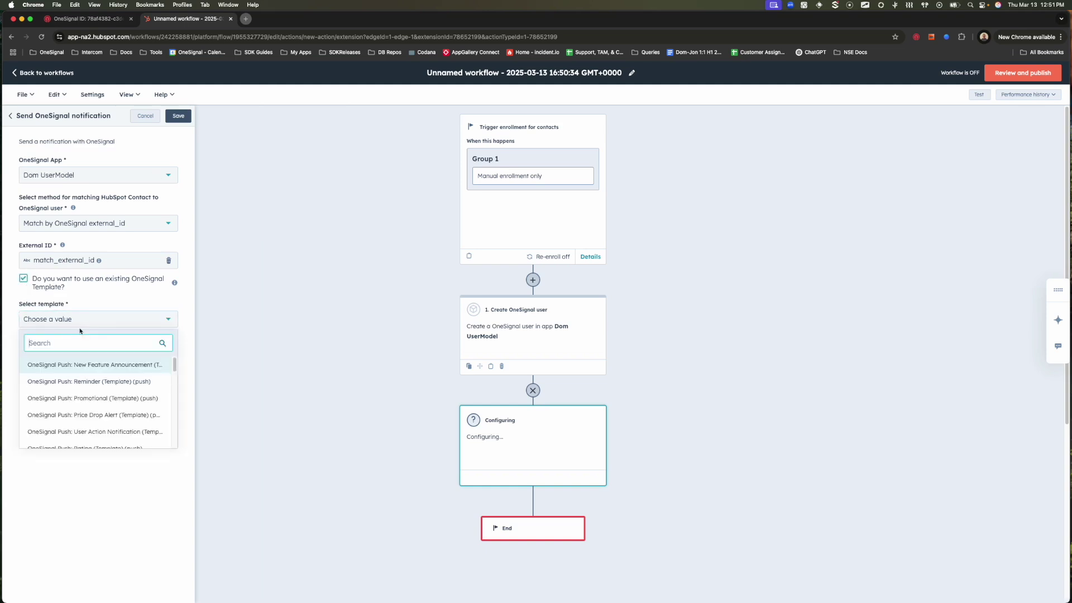
{"action": "left_click", "coordinate": [97, 366]}
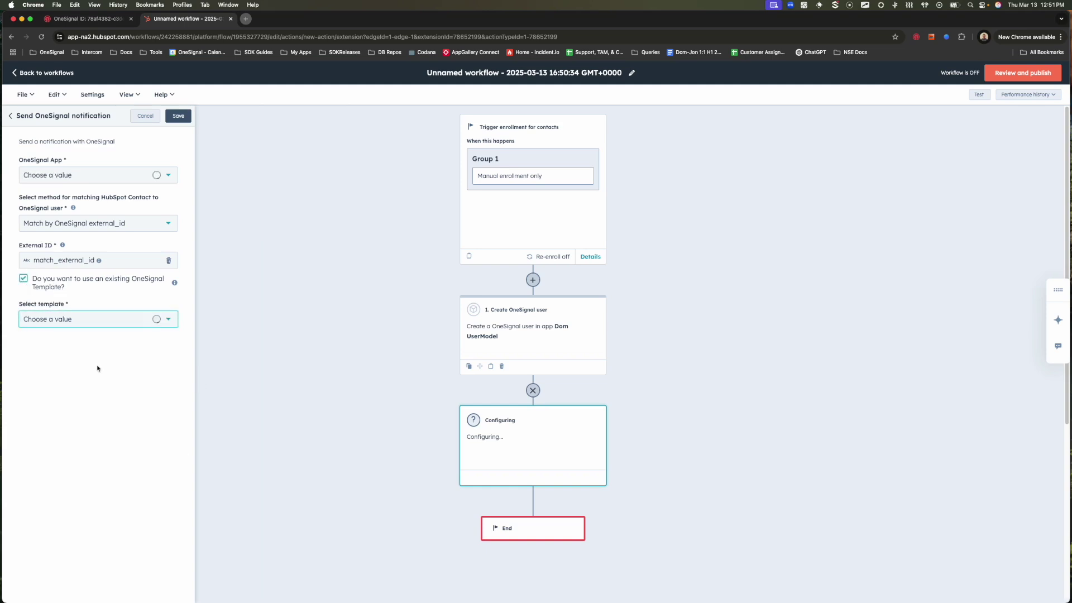
{"action": "left_click", "coordinate": [183, 120]}
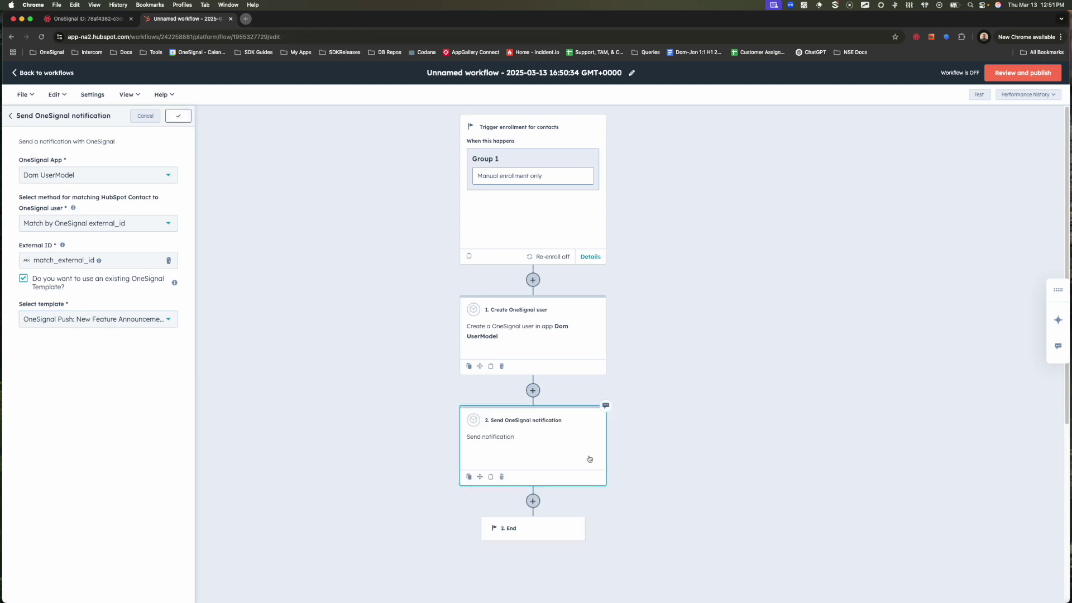
Add an Add or edit OneSignal tags step using the same app and match_external_id.
{"action": "scroll", "coordinate": [531, 438], "scroll_direction": "down", "scroll_amount": 2}
{"action": "left_click", "coordinate": [532, 440]}
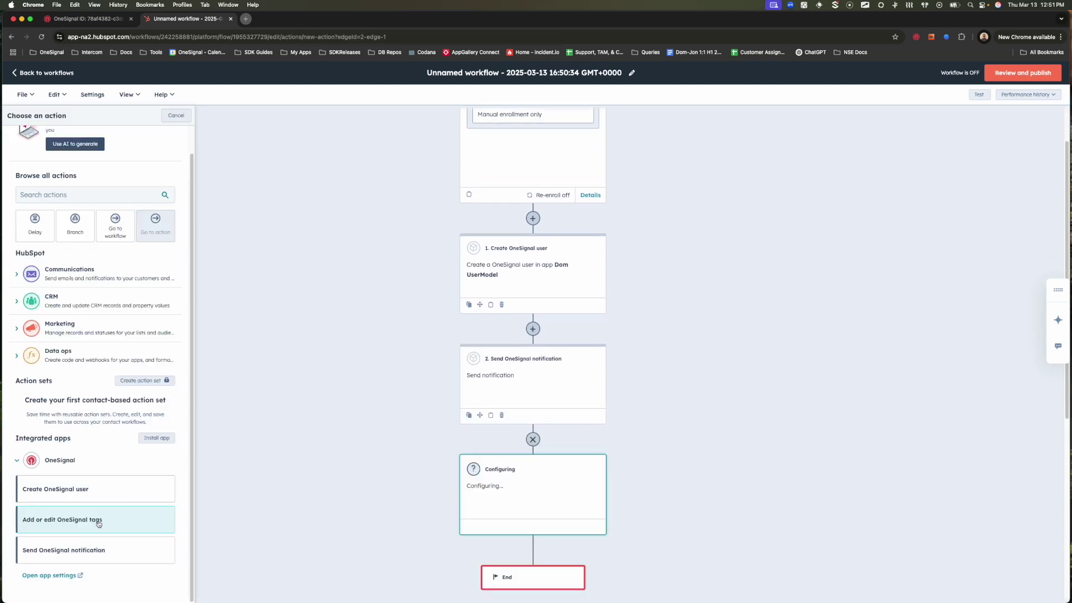
{"action": "left_click", "coordinate": [98, 521]}
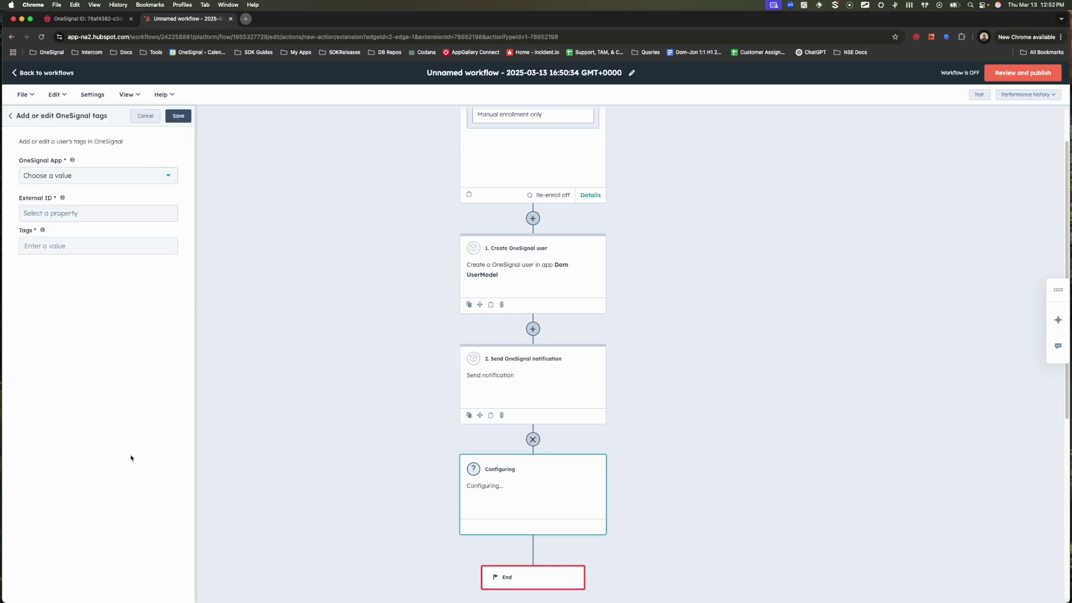
{"action": "left_click", "coordinate": [107, 185]}
{"action": "left_click", "coordinate": [105, 197]}
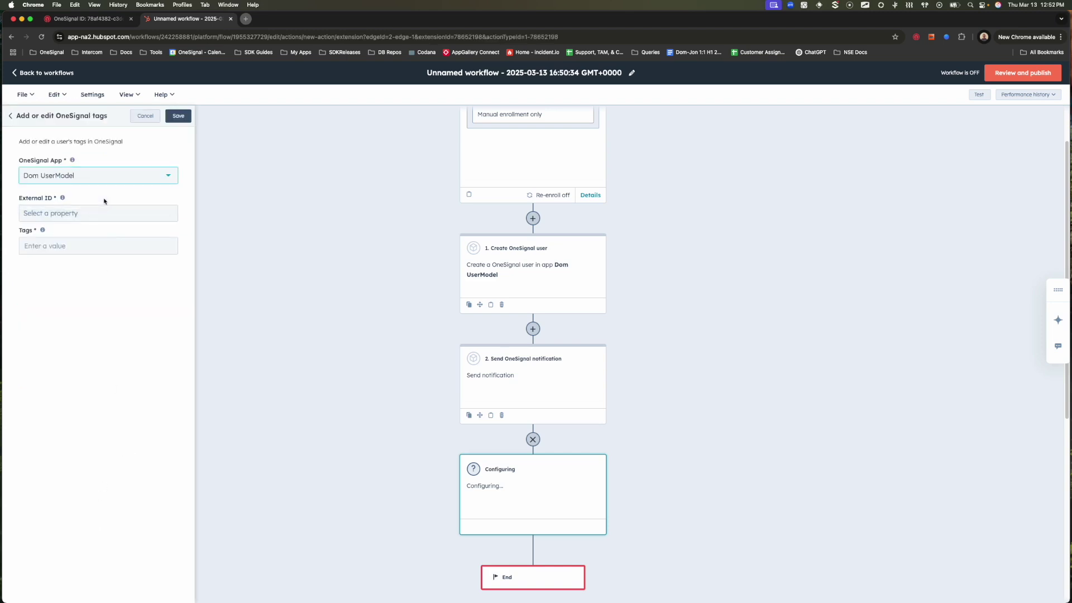
{"action": "left_click", "coordinate": [99, 214]}
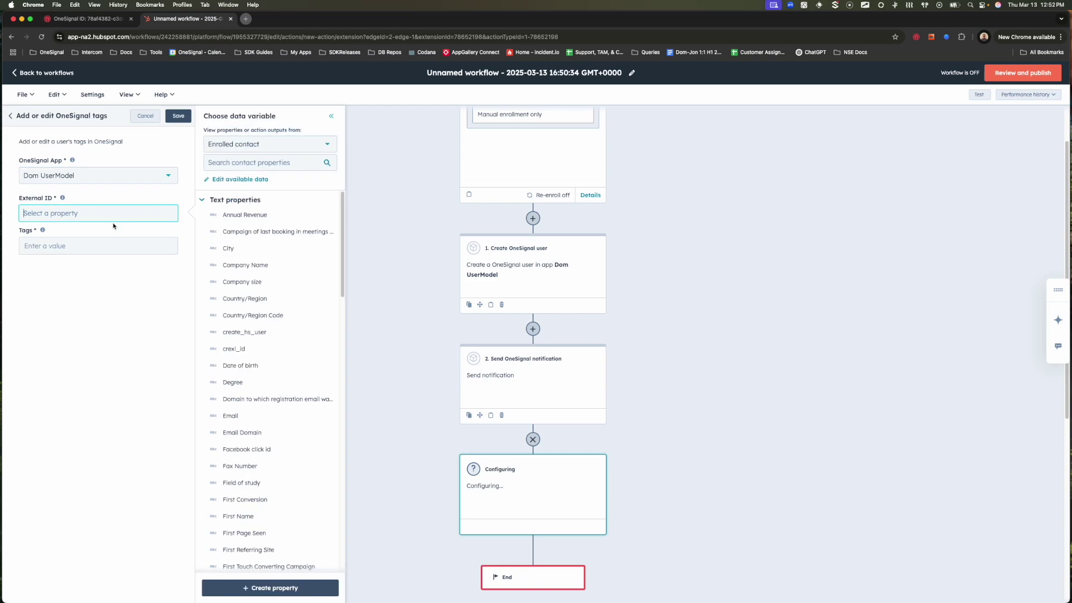
{"action": "left_click", "coordinate": [259, 161]}
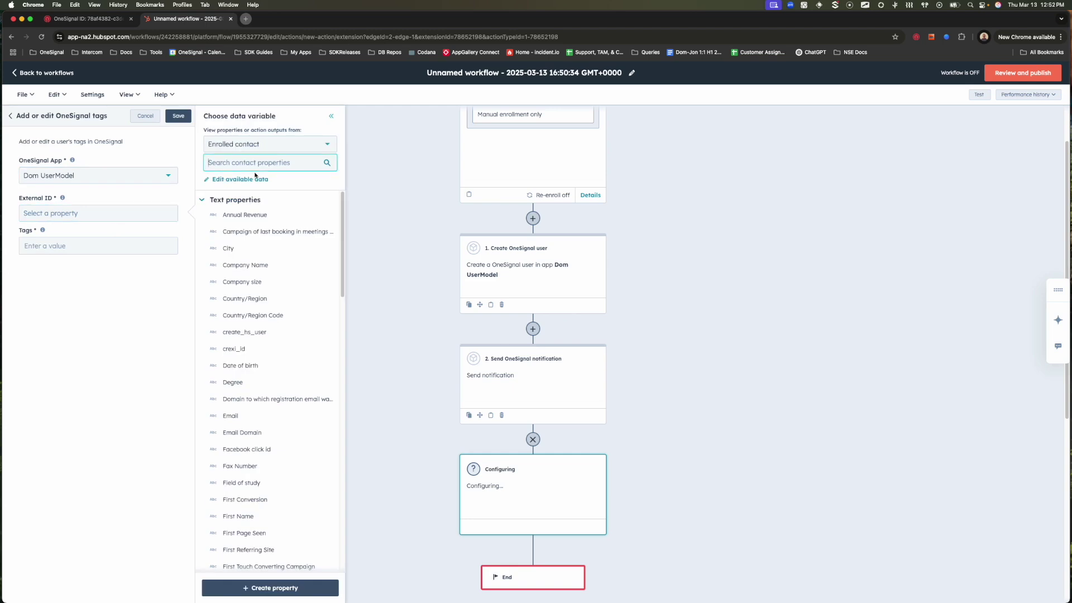
{"action": "type", "text": "match"}
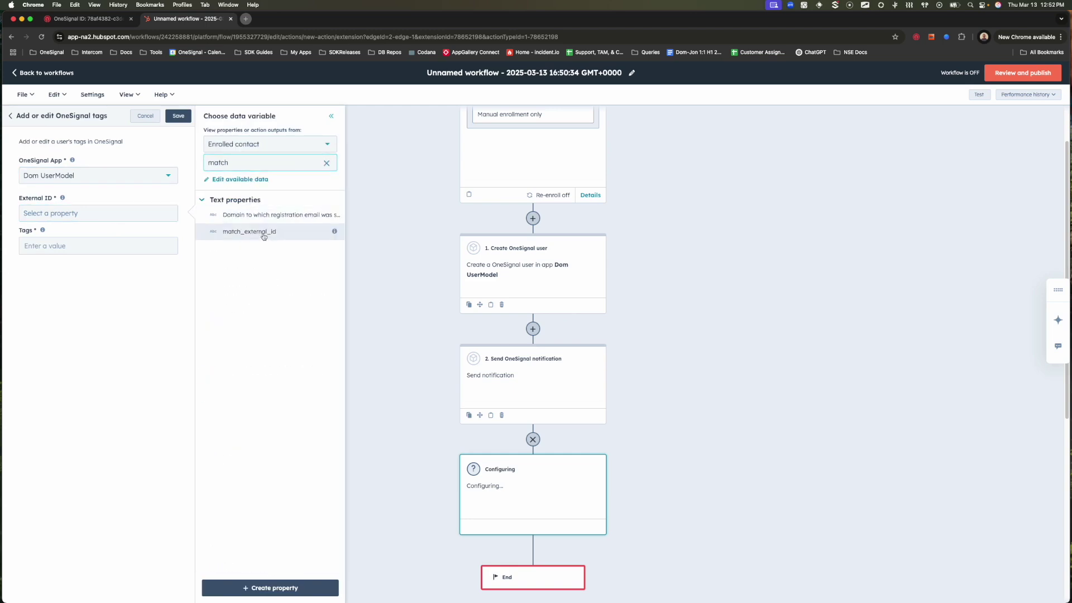
{"action": "left_click", "coordinate": [264, 233]}
Enter the tags JSON {"key":"value","key2":"value2"} and save the step.
{"action": "left_click", "coordinate": [90, 246]}
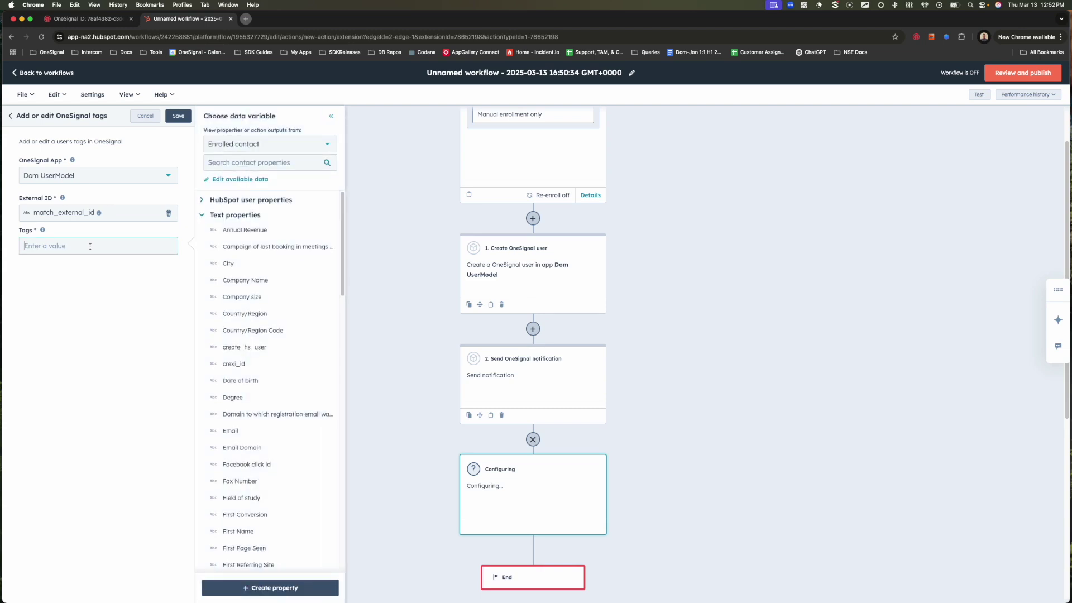
{"action": "type", "text": "{"}
{"action": "type", "text": "\"\""}
{"action": "type", "text": "key"}
{"action": "type", "text": ":"}
{"action": "type", "text": "\"value\""}
{"action": "type", "text": ",\"k"}
{"action": "type", "text": "ey2"}
{"action": "type", "text": "\":\"value2"}
{"action": "type", "text": "\""}
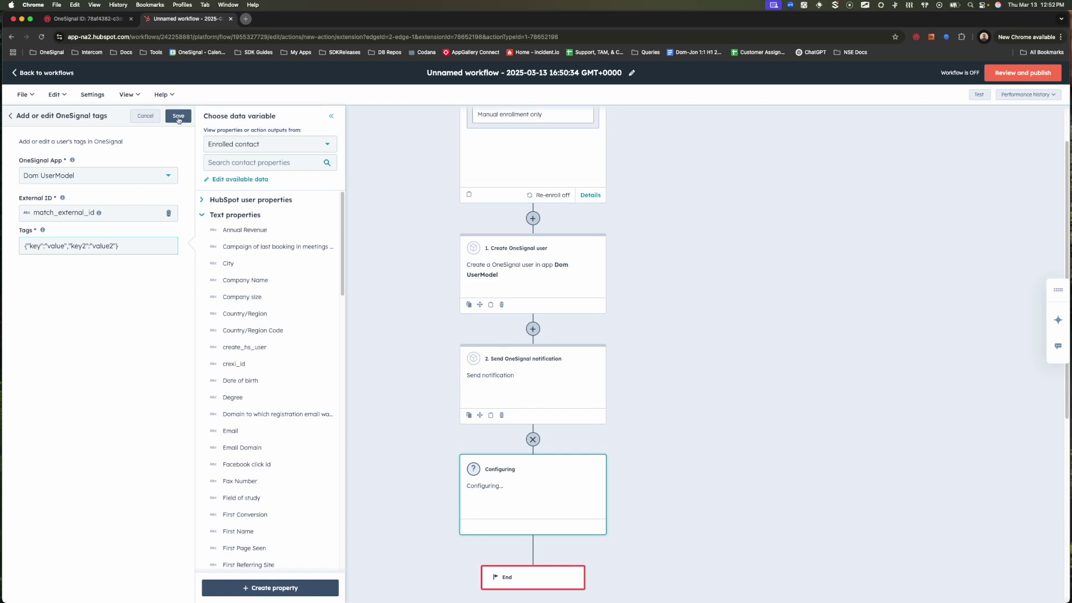
{"action": "left_click", "coordinate": [178, 117]}
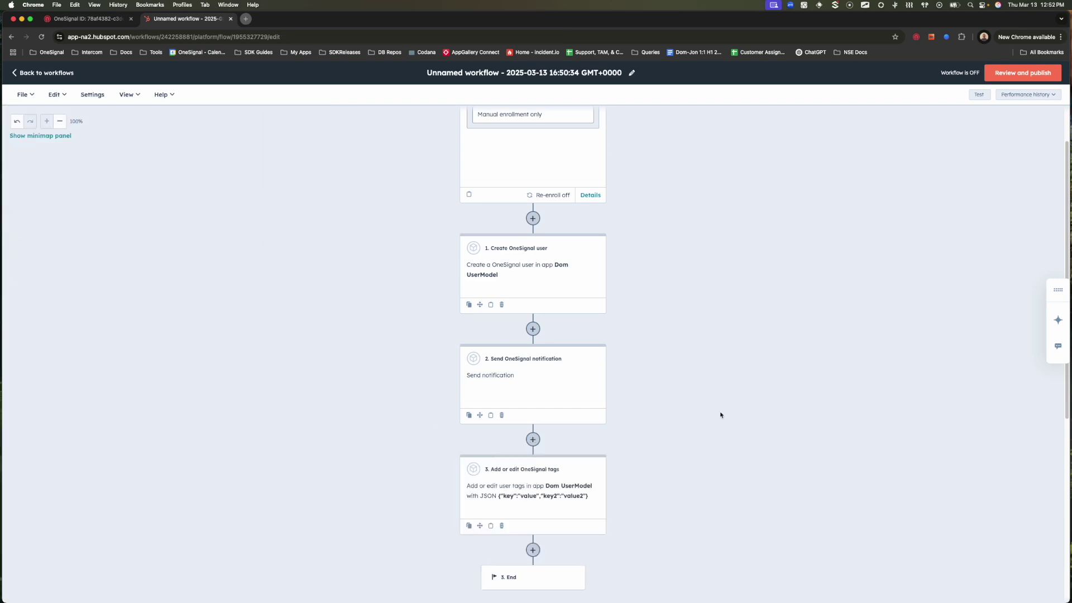
Manually enroll only the test user contact and turn the workflow on.
{"action": "left_click", "coordinate": [1024, 73]}
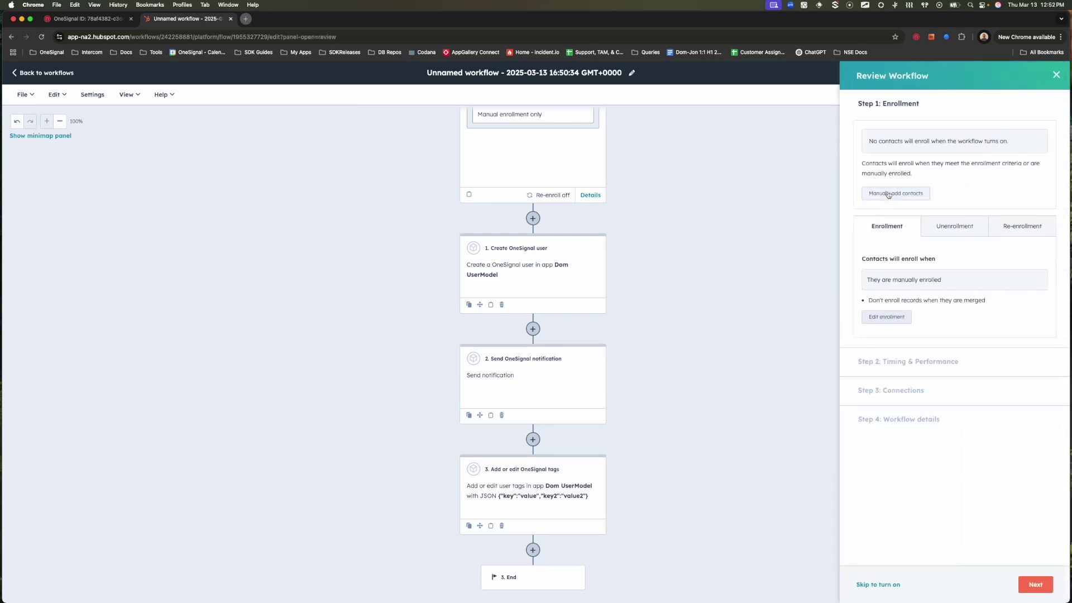
{"action": "left_click", "coordinate": [891, 195]}
{"action": "left_click", "coordinate": [830, 184]}
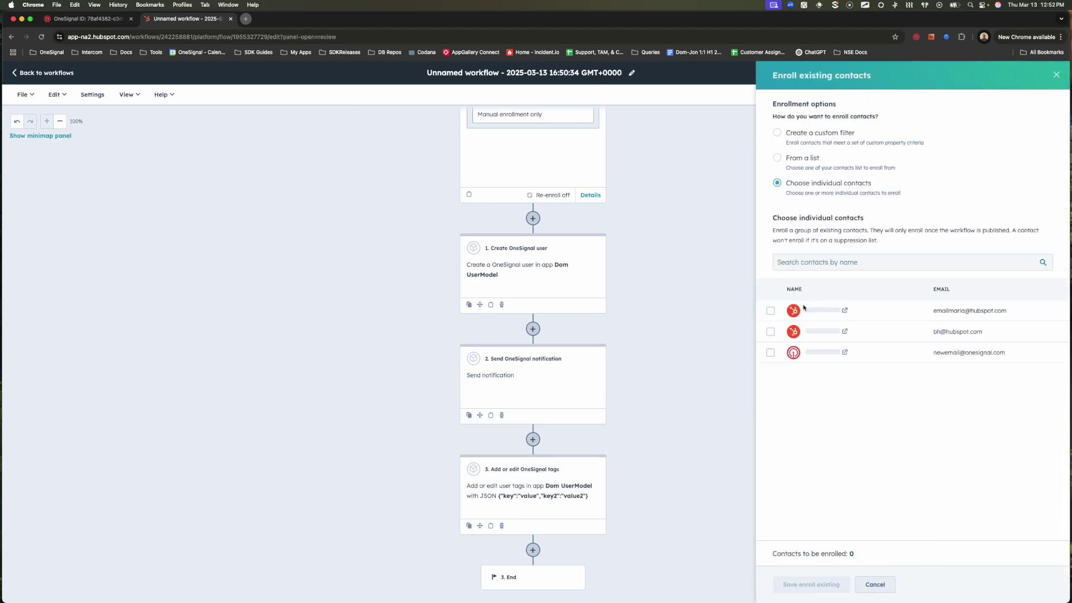
{"action": "left_click", "coordinate": [771, 353]}
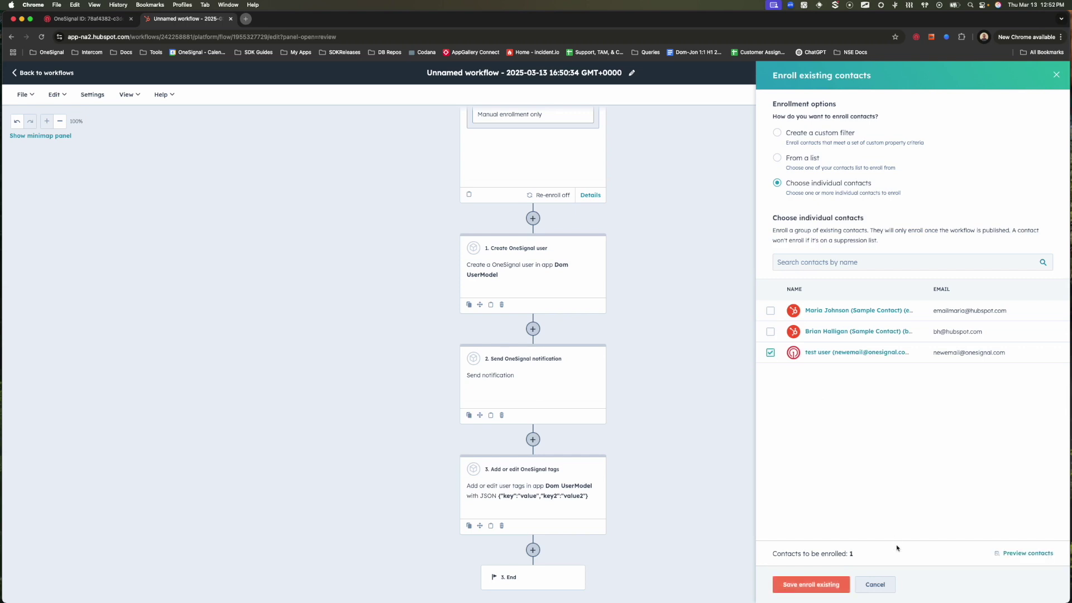
{"action": "left_click", "coordinate": [820, 580]}
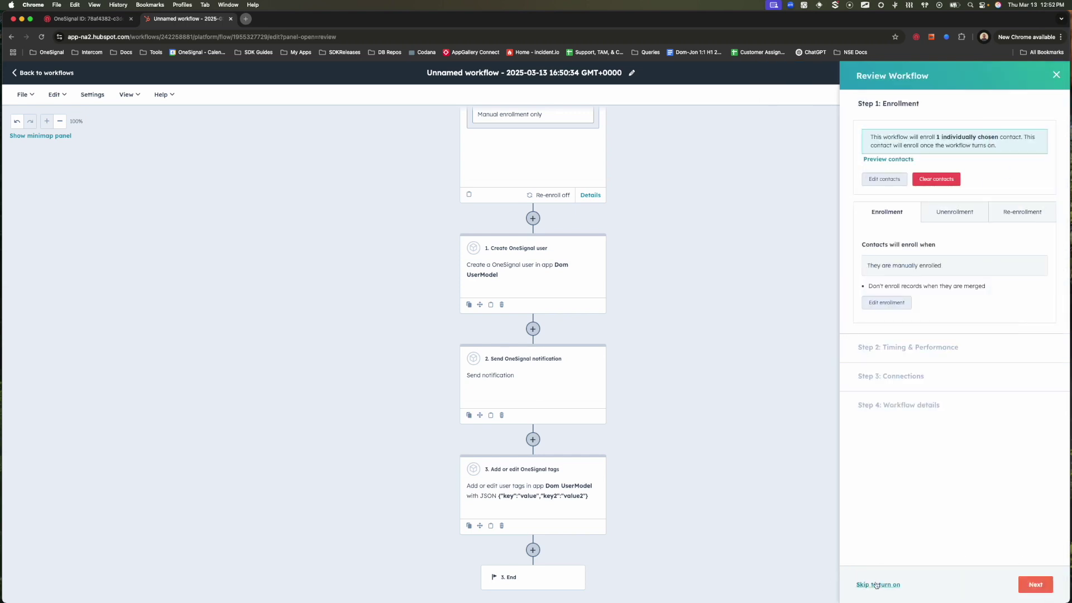
{"action": "left_click", "coordinate": [876, 586]}
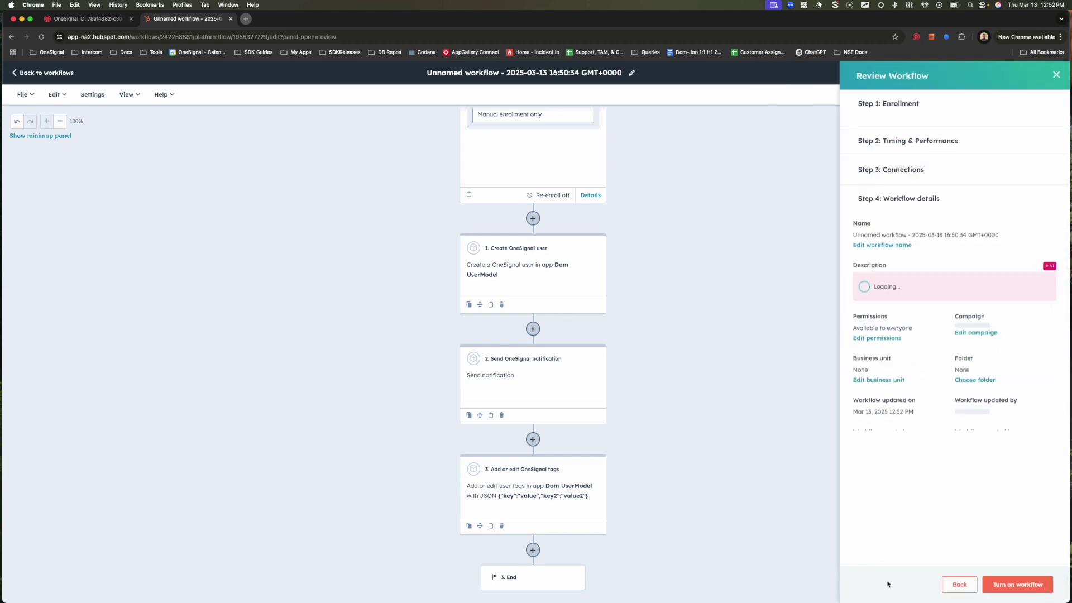
{"action": "left_click", "coordinate": [1025, 589]}
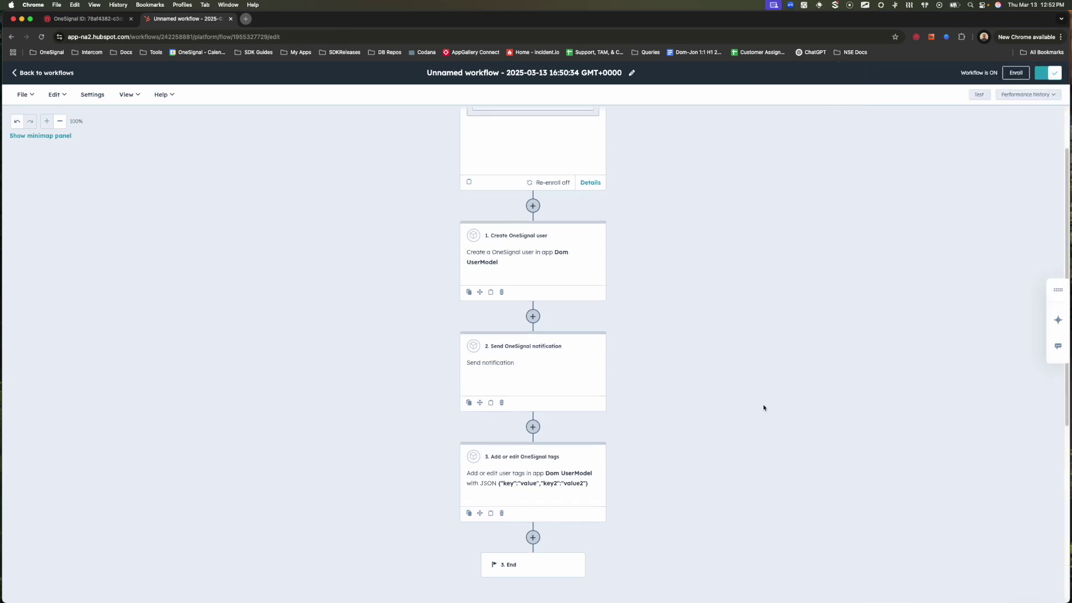
{"action": "left_click", "coordinate": [119, 22]}
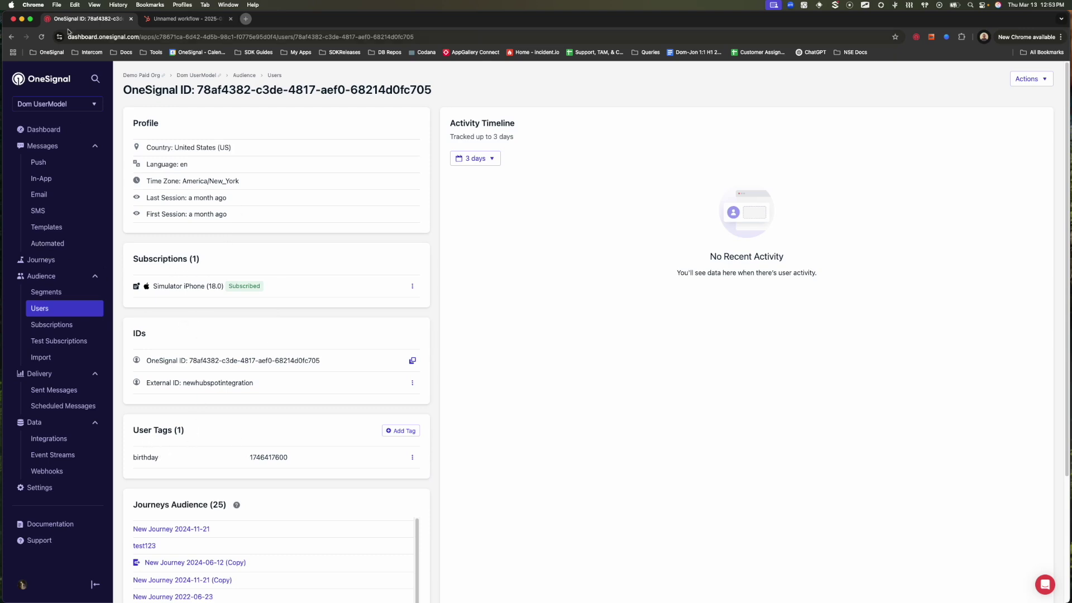
Reload the user profile to verify new SMS/email subscriptions and key/key2 tags, then view Sent Messages.
{"action": "left_click", "coordinate": [41, 37]}
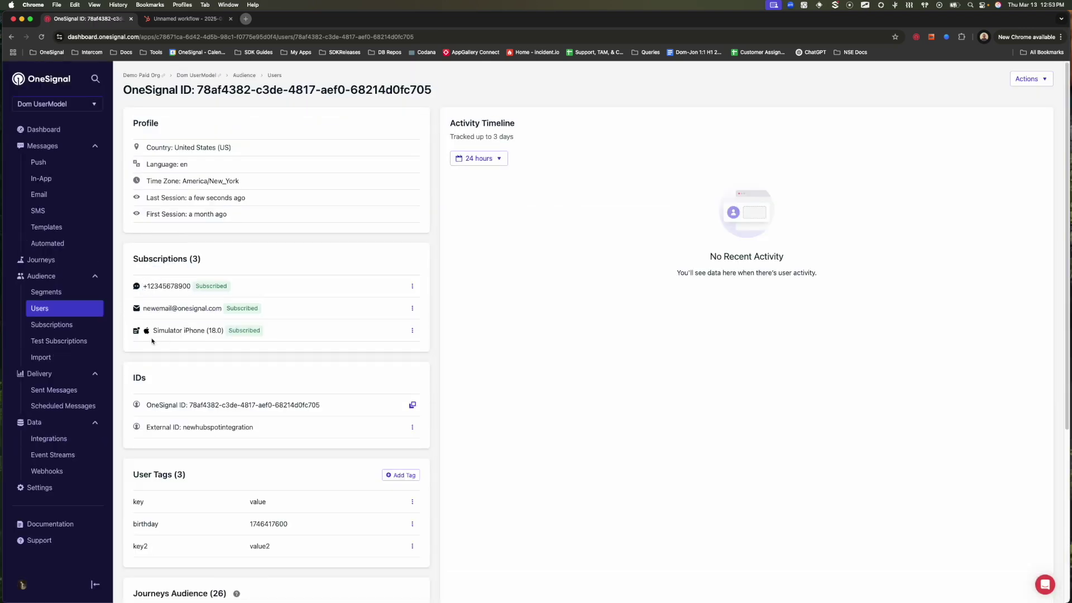
{"action": "left_click_drag", "start_coordinate": [144, 310], "coordinate": [245, 314]}
{"action": "left_click", "coordinate": [534, 404]}
{"action": "left_click", "coordinate": [69, 391]}
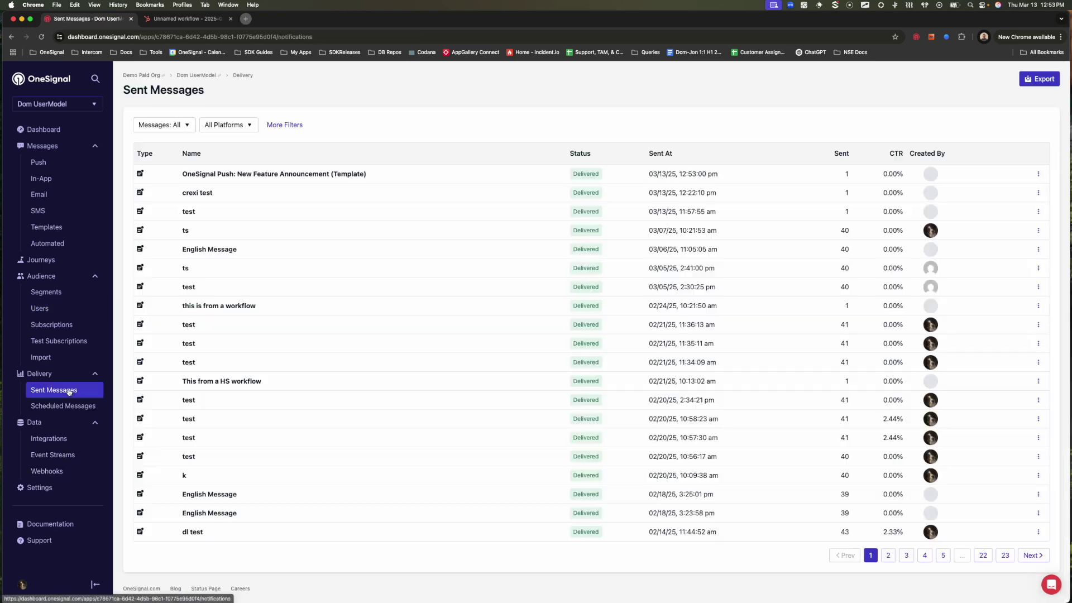
Open the New Feature Announcement push report and confirm 1 sent, 1 delivered to the iOS recipient.
{"action": "left_click", "coordinate": [224, 177]}
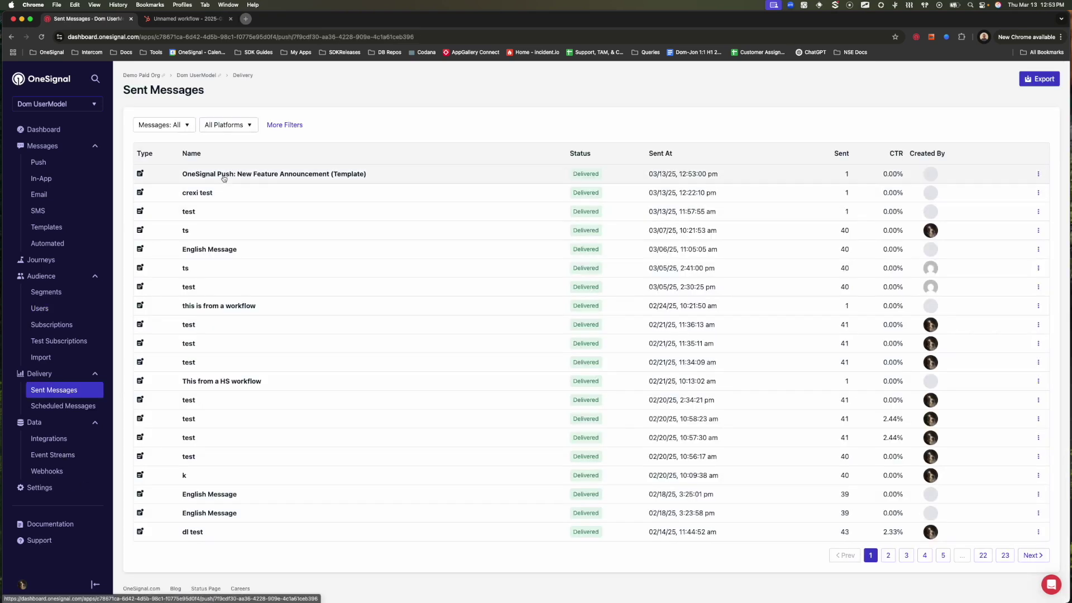
{"action": "scroll", "coordinate": [496, 419], "scroll_direction": "down", "scroll_amount": 3}
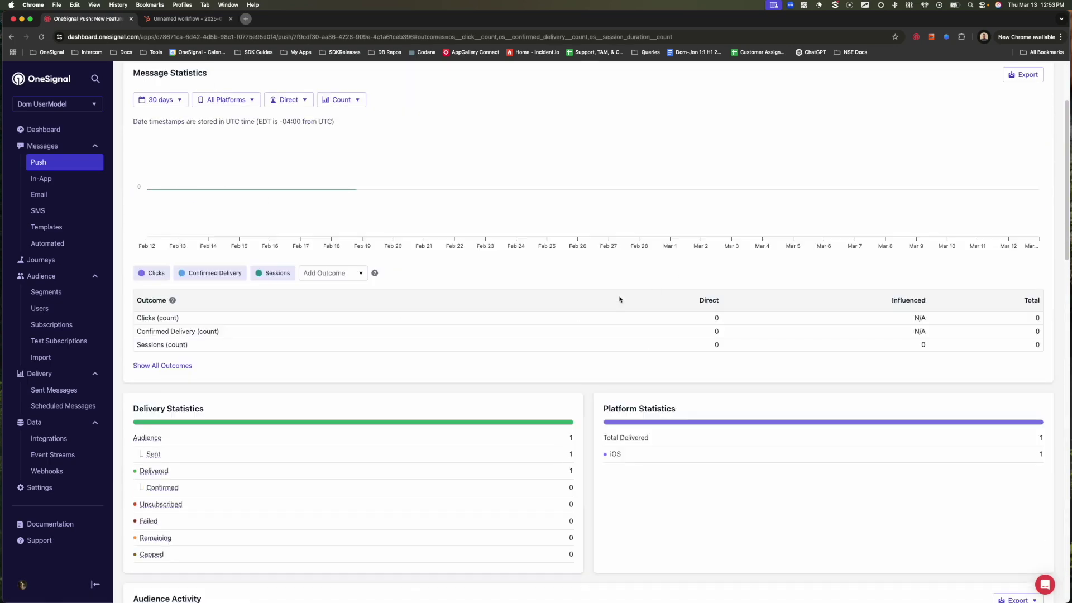
{"action": "scroll", "coordinate": [592, 402], "scroll_direction": "down", "scroll_amount": 5}
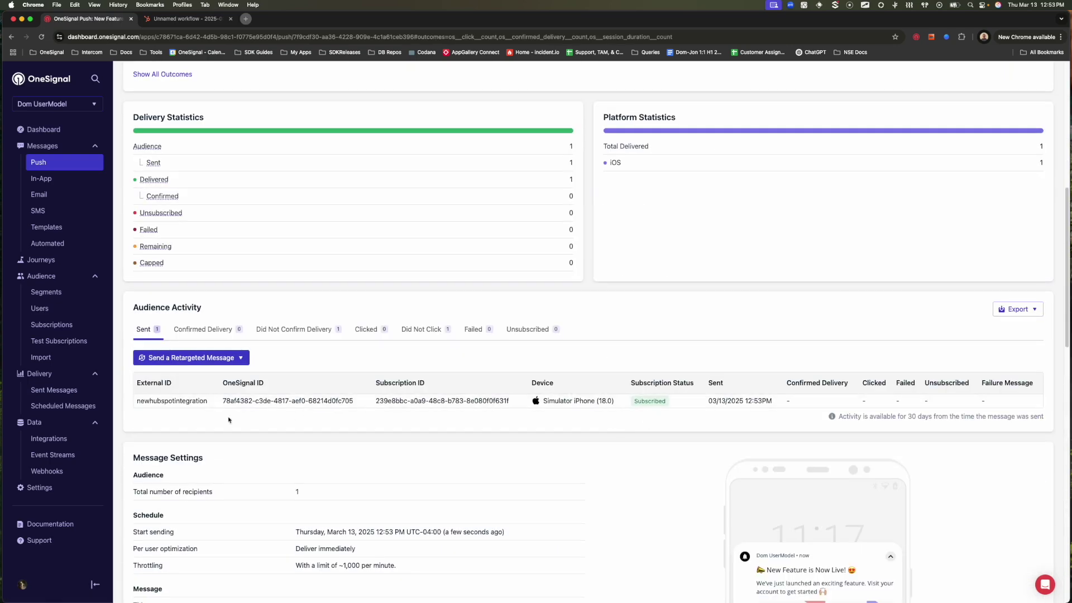
{"action": "left_click_drag", "start_coordinate": [210, 401], "coordinate": [137, 401]}
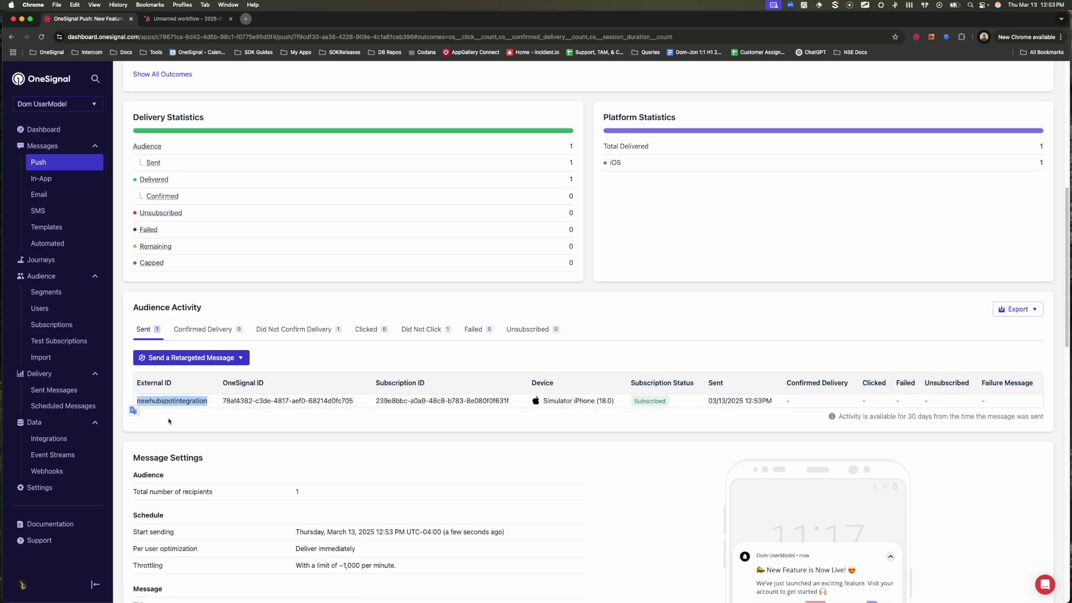